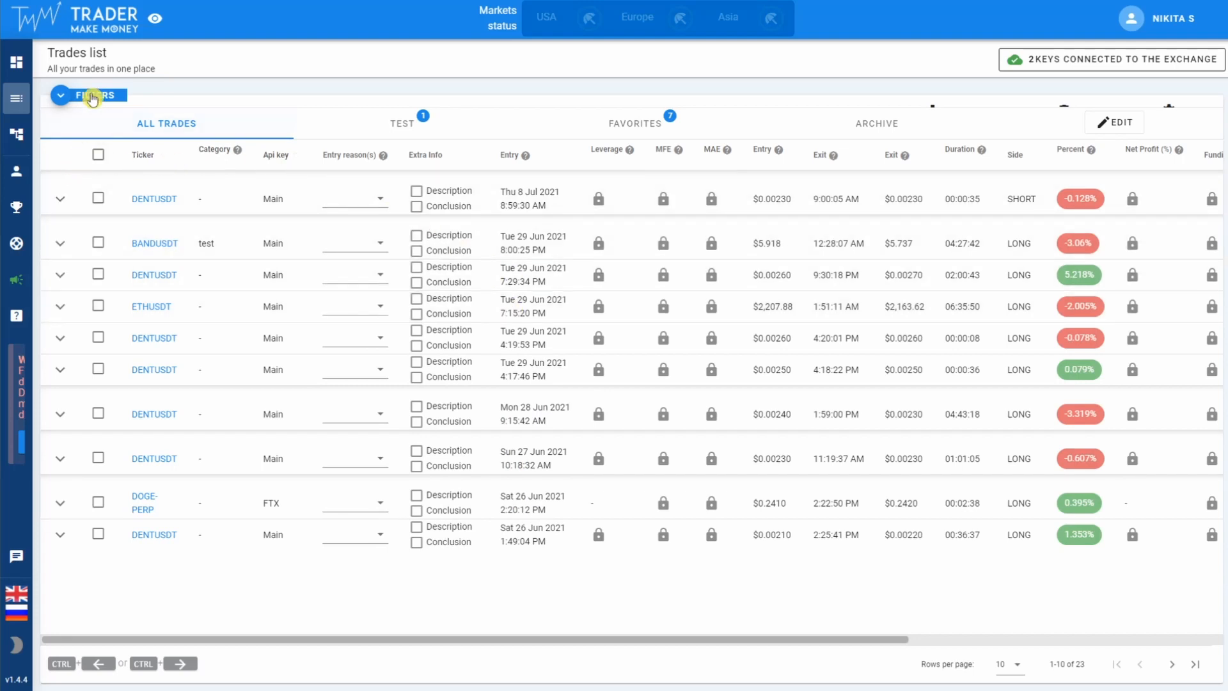
Step: Expand the trade filters to review the available date, entry reason, ticker and duration criteria, and collapse them again
click(96, 94)
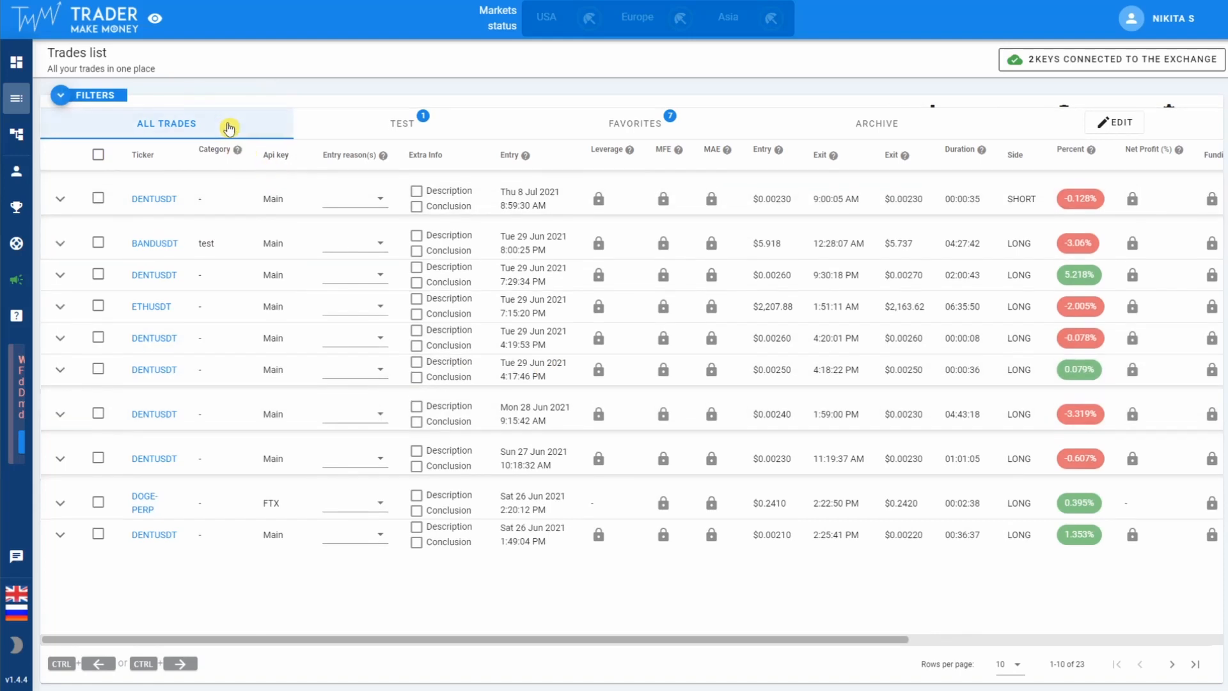
click(69, 203)
click(68, 204)
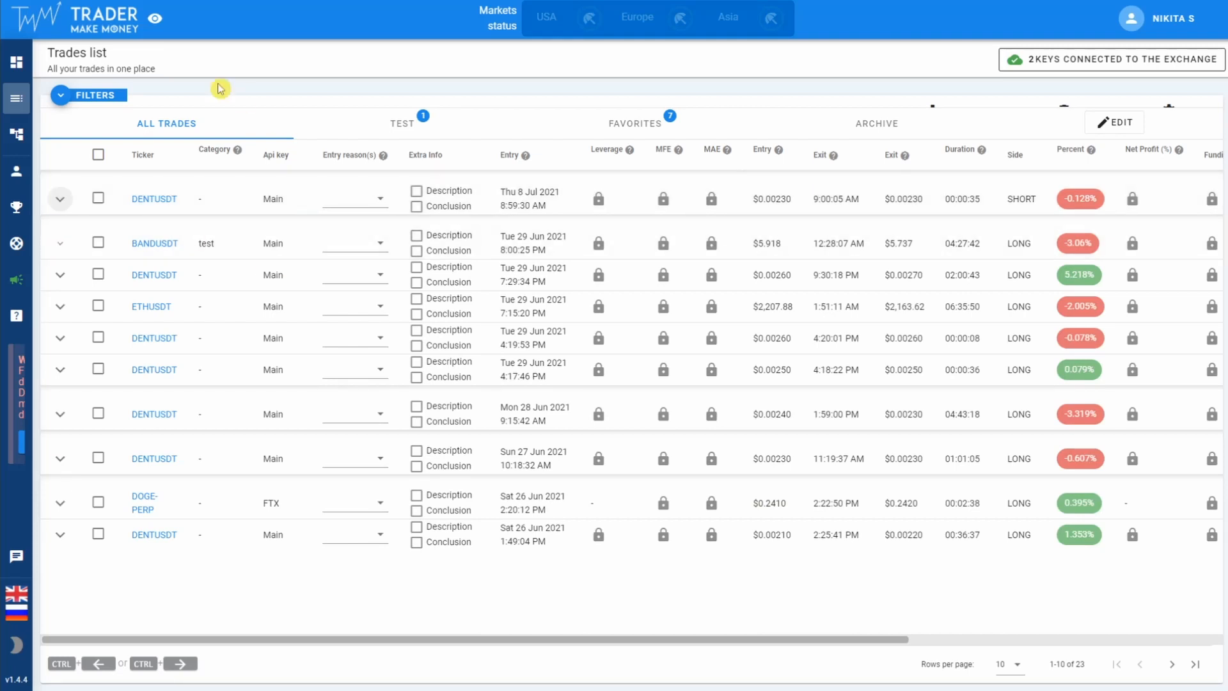
click(107, 104)
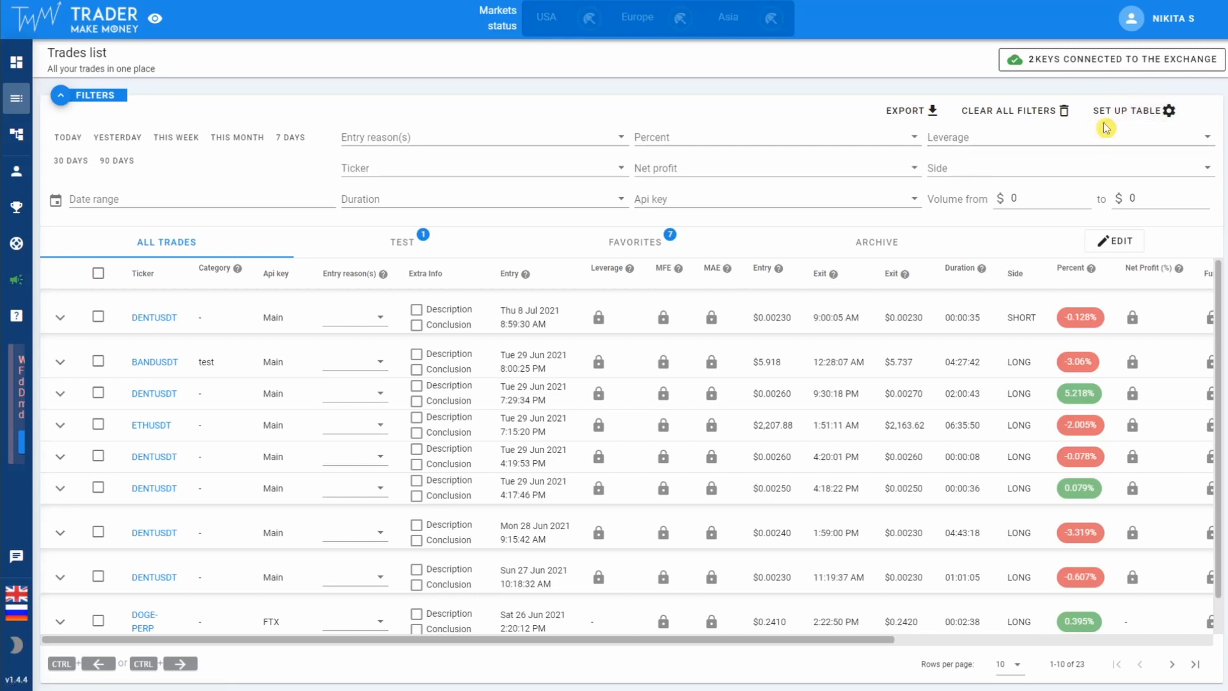
click(102, 97)
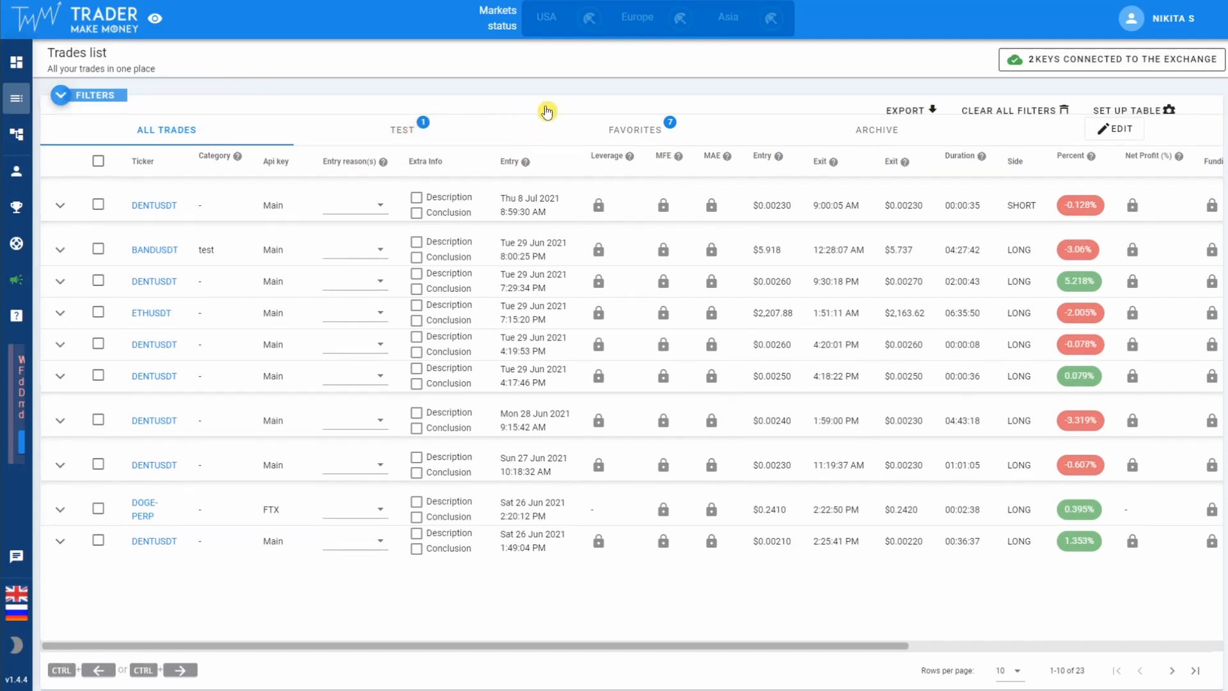
Step: Open the trade categories for editing to view their names, and exit without saving
click(1091, 122)
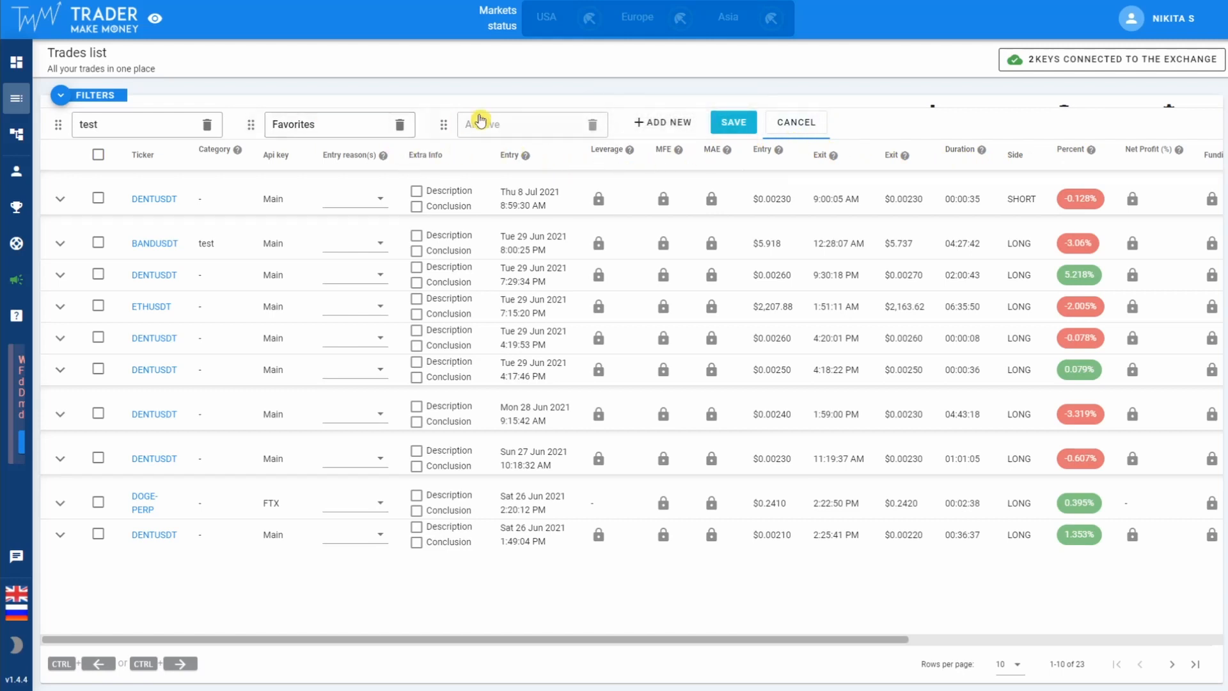
click(796, 123)
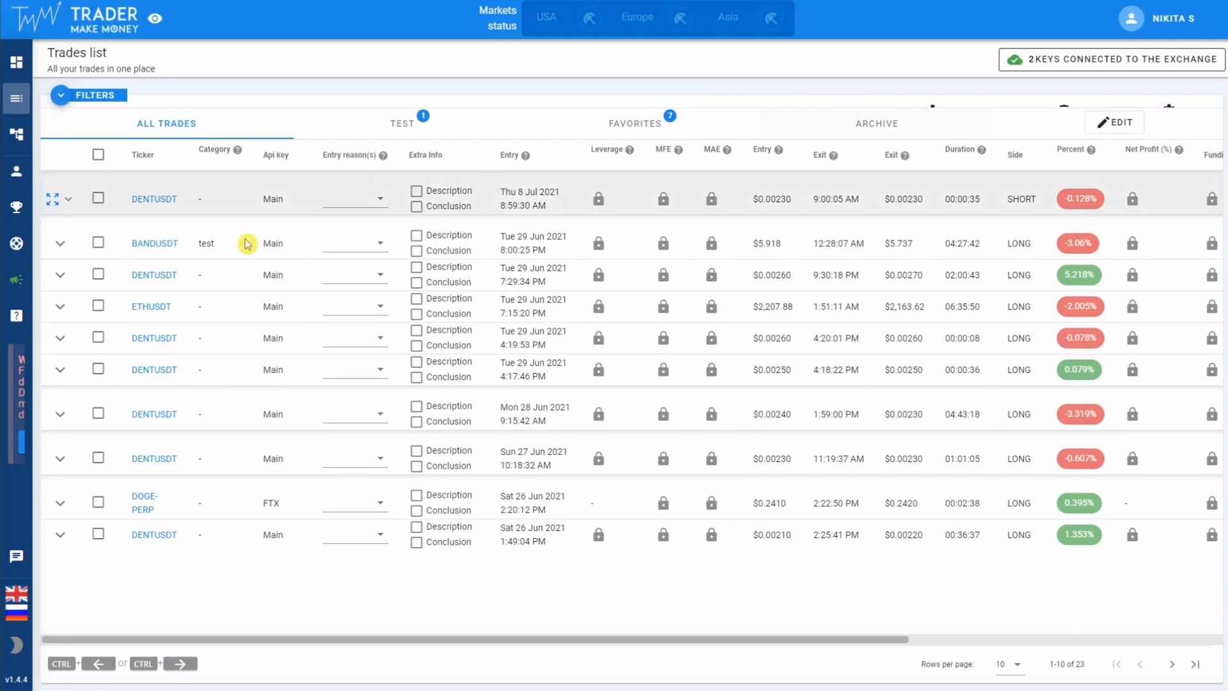
Step: Select the DENTUSDT trade of 8 Jul 2021 and change its category to test
click(99, 199)
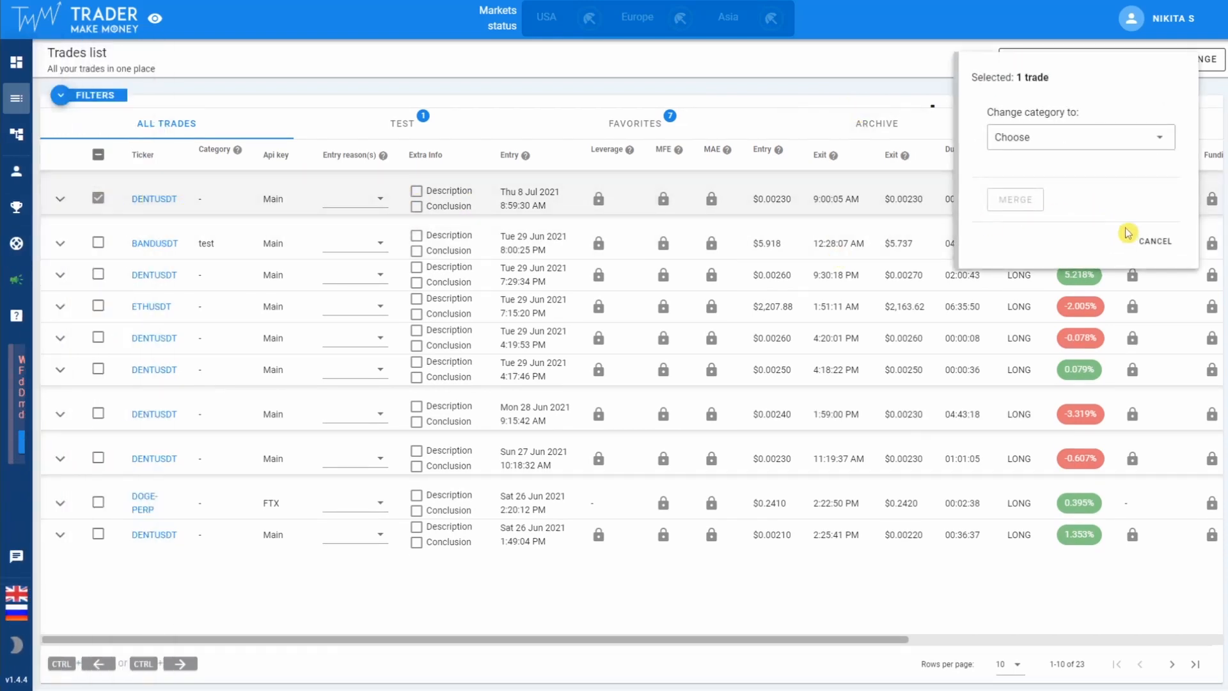
click(1139, 241)
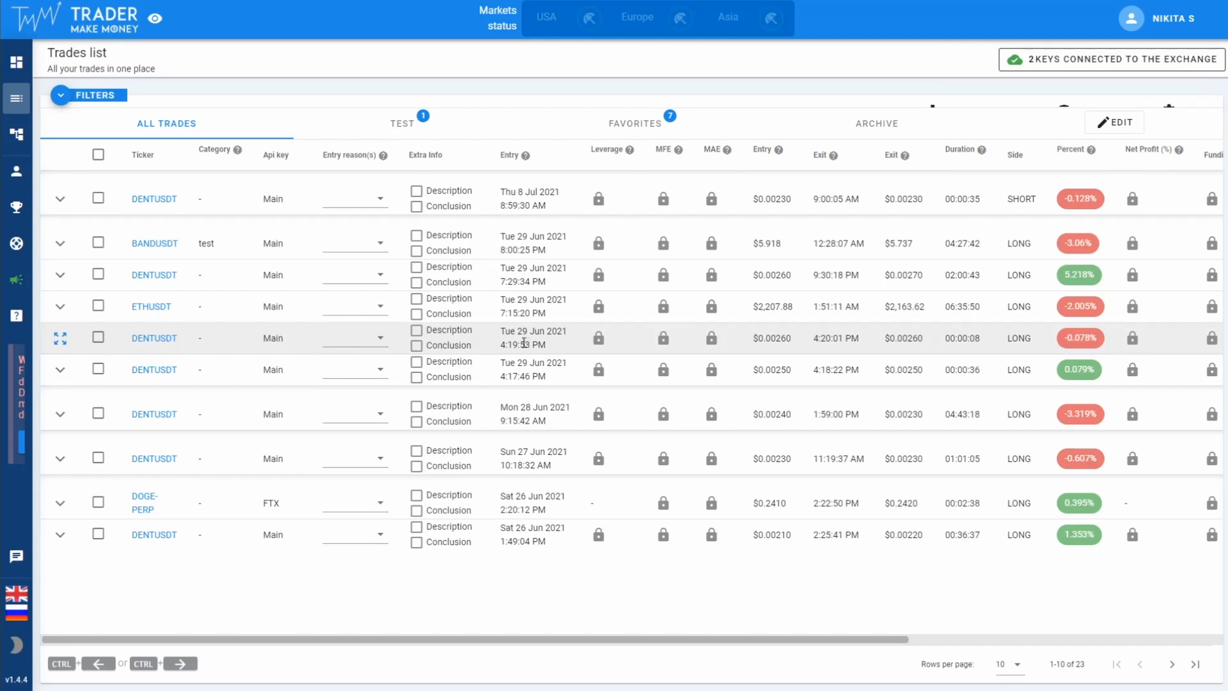
click(97, 200)
click(1056, 135)
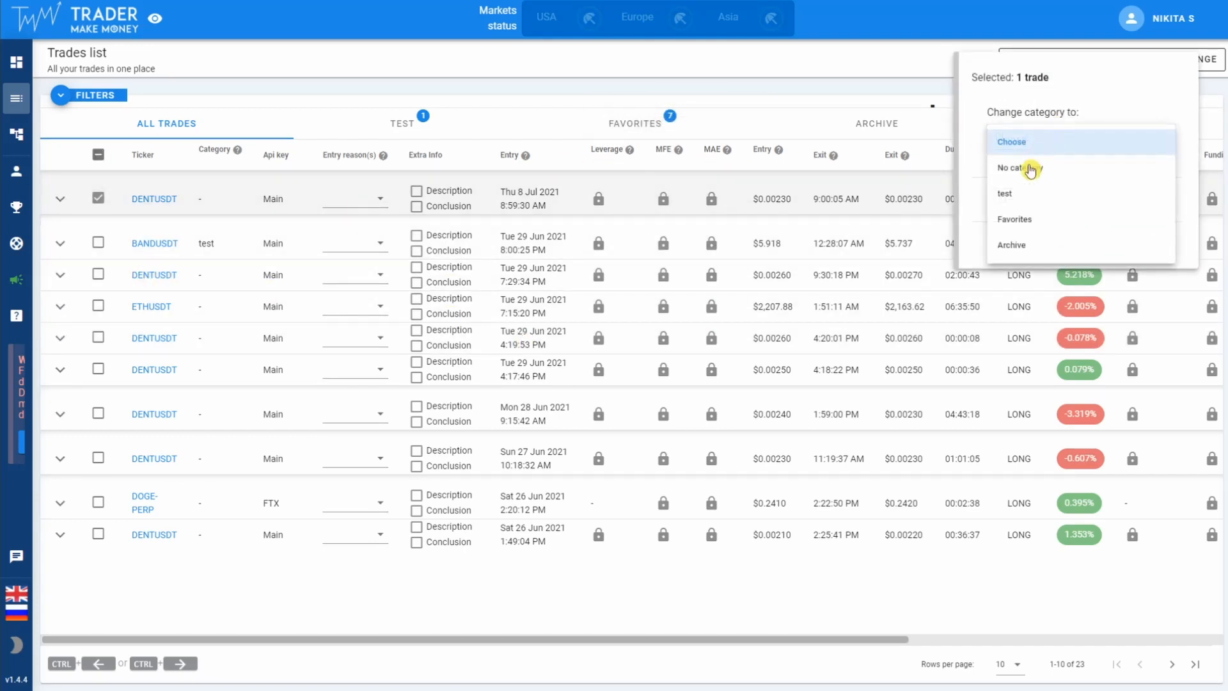
click(1015, 198)
click(1043, 188)
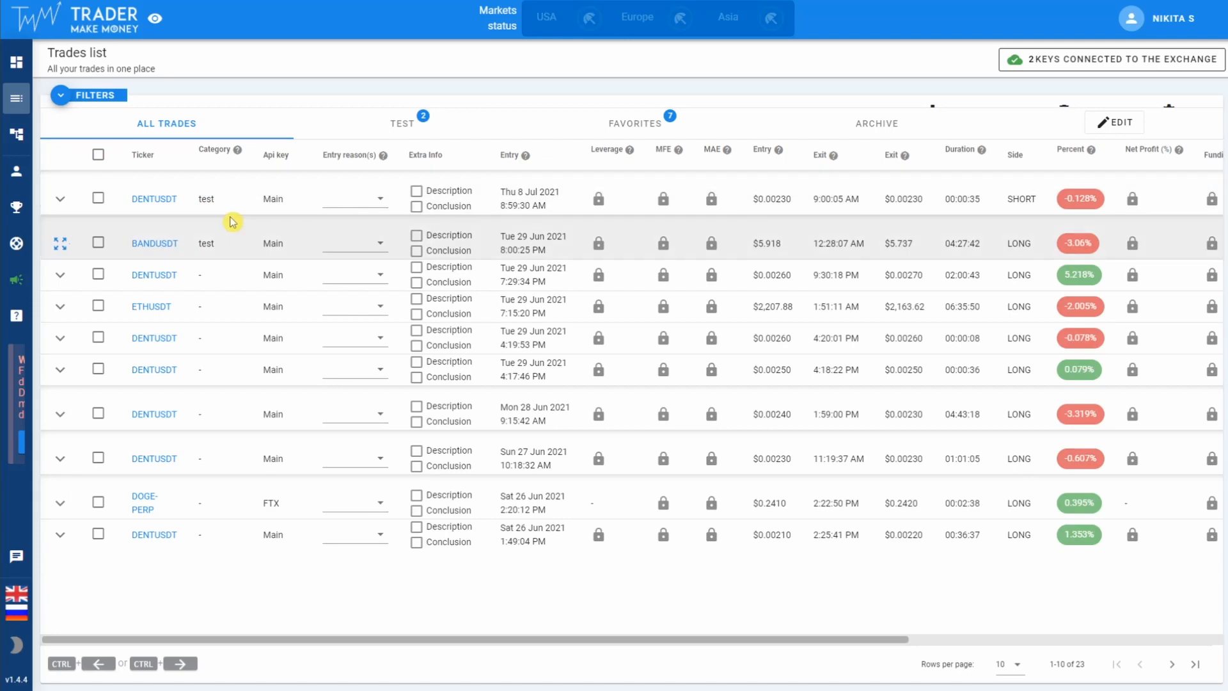
Step: Look through the second page of the trades list and return to the first page
drag(275, 632, 217, 645)
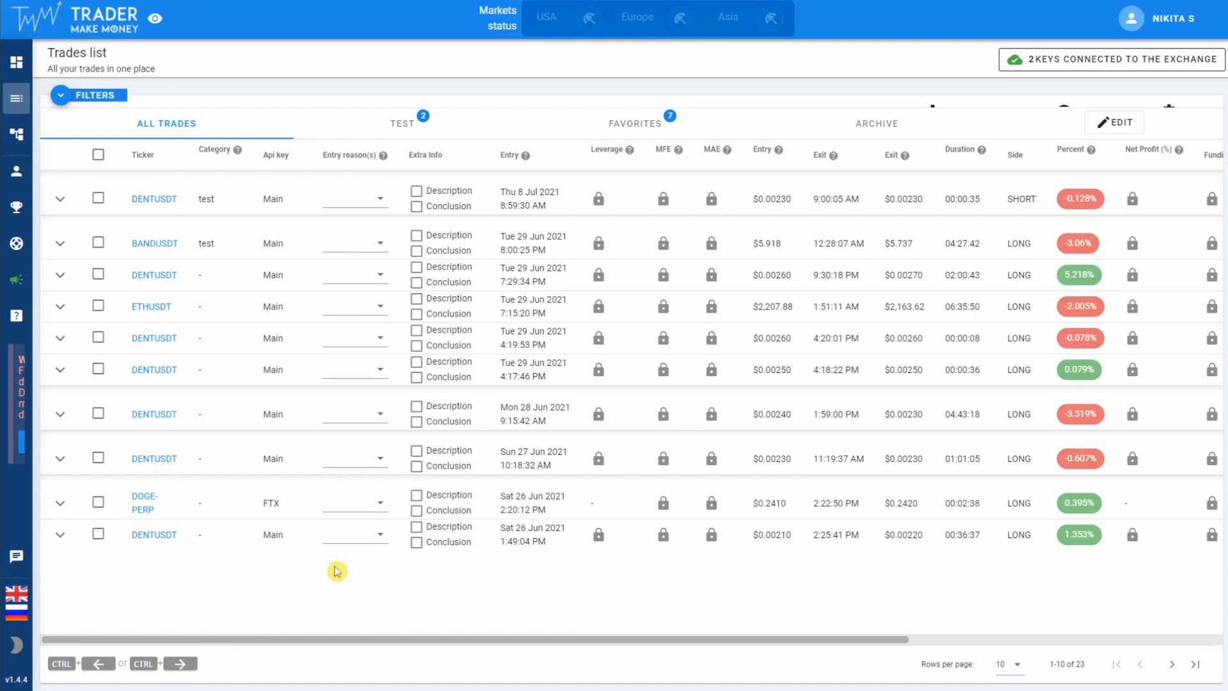
mouse_move(1010, 104)
click(1172, 664)
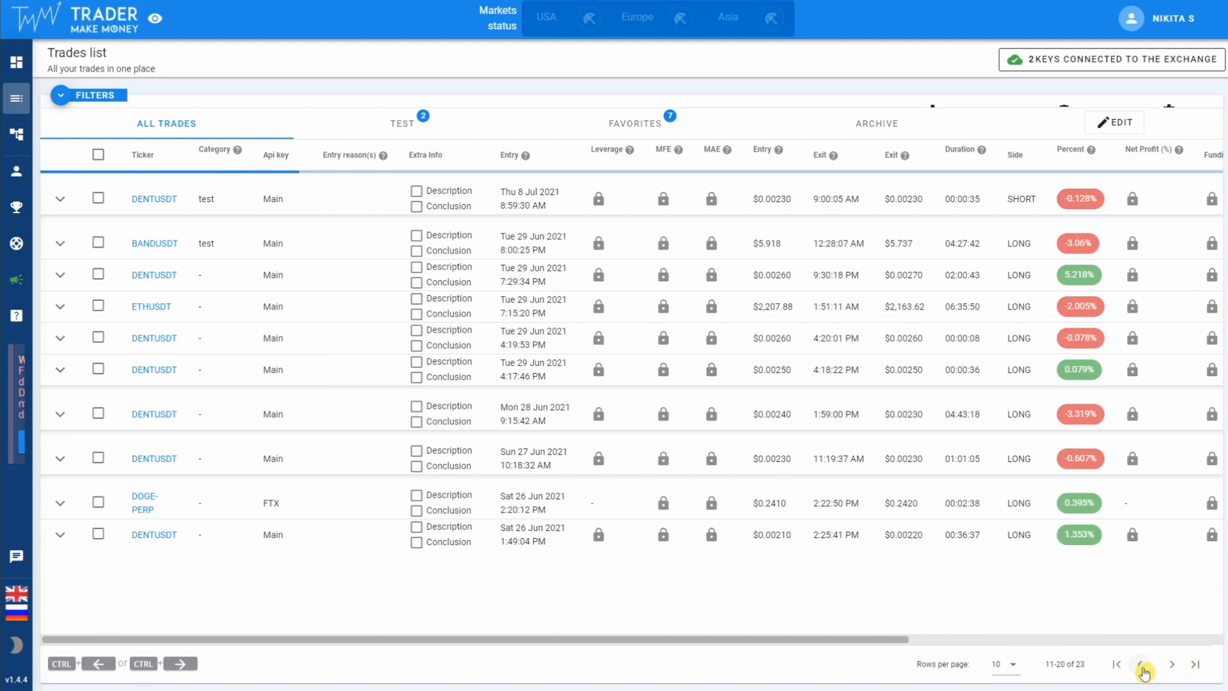
click(1141, 665)
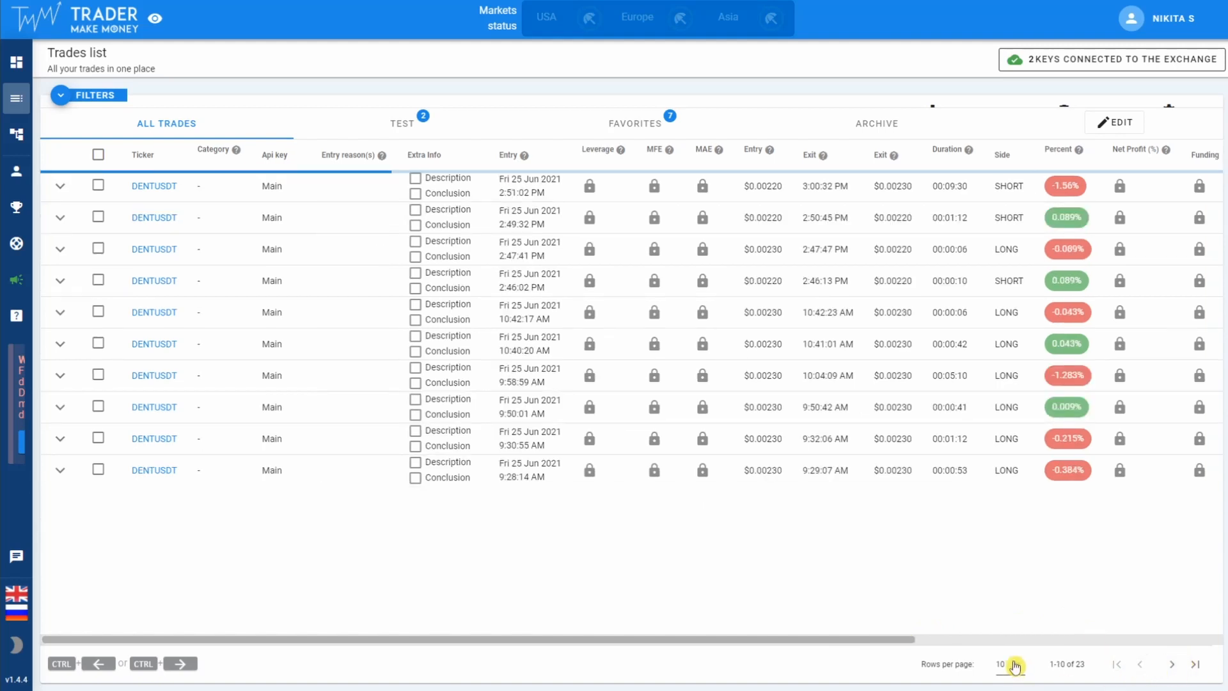
Step: Set the trades list to show 20 rows per page and look over the longer list
click(1011, 664)
click(1019, 605)
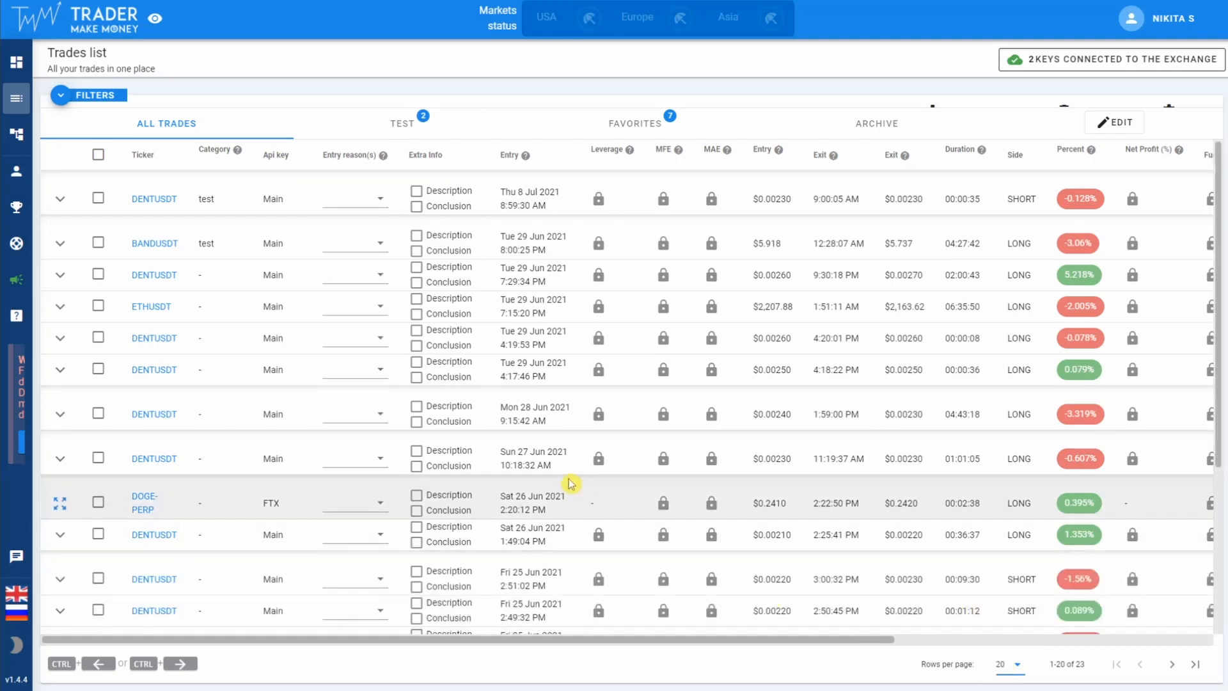
scroll(551, 471, down, 4)
scroll(552, 470, up, 4)
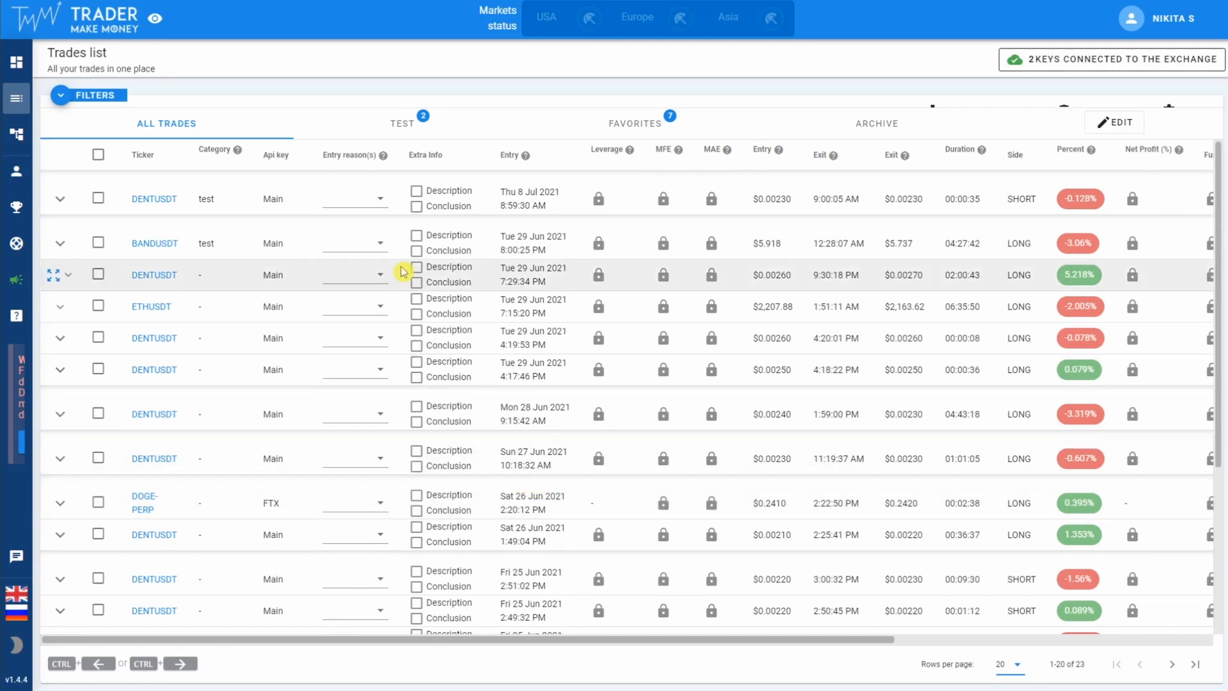
Step: Create a new entry reason tag named breakout on the DENTUSDT trade of 8 Jul 2021
click(334, 198)
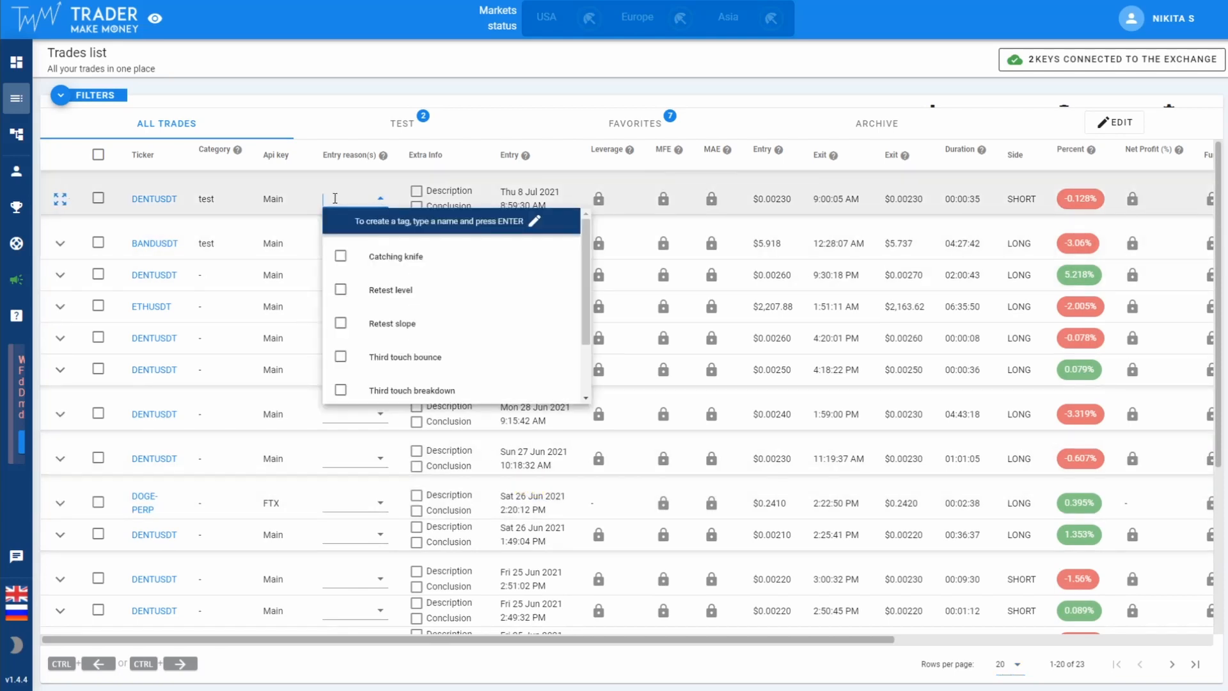
text(brea)
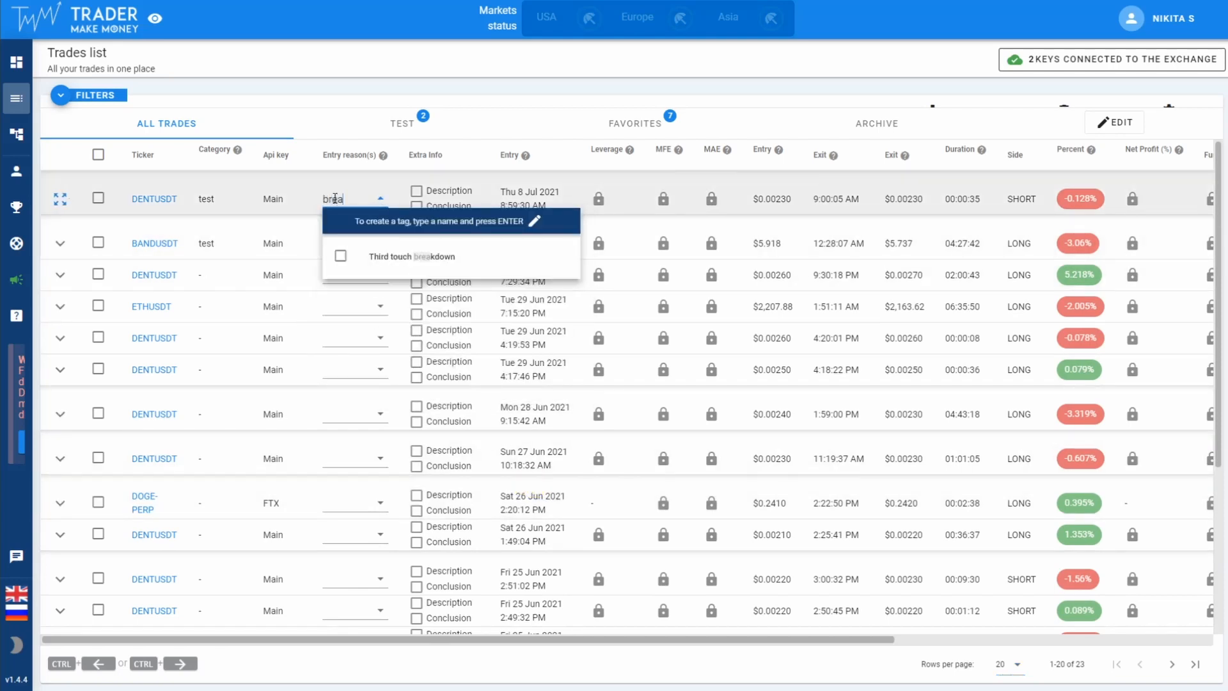
text(ko)
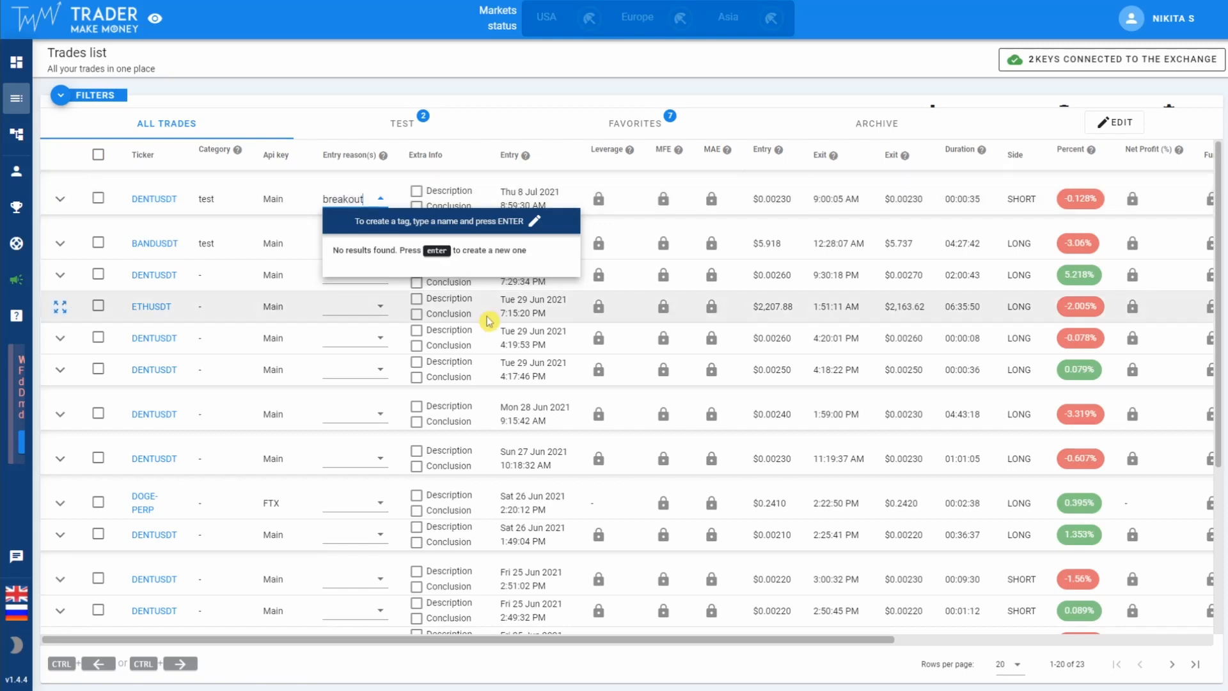
text(ut)
key(Return)
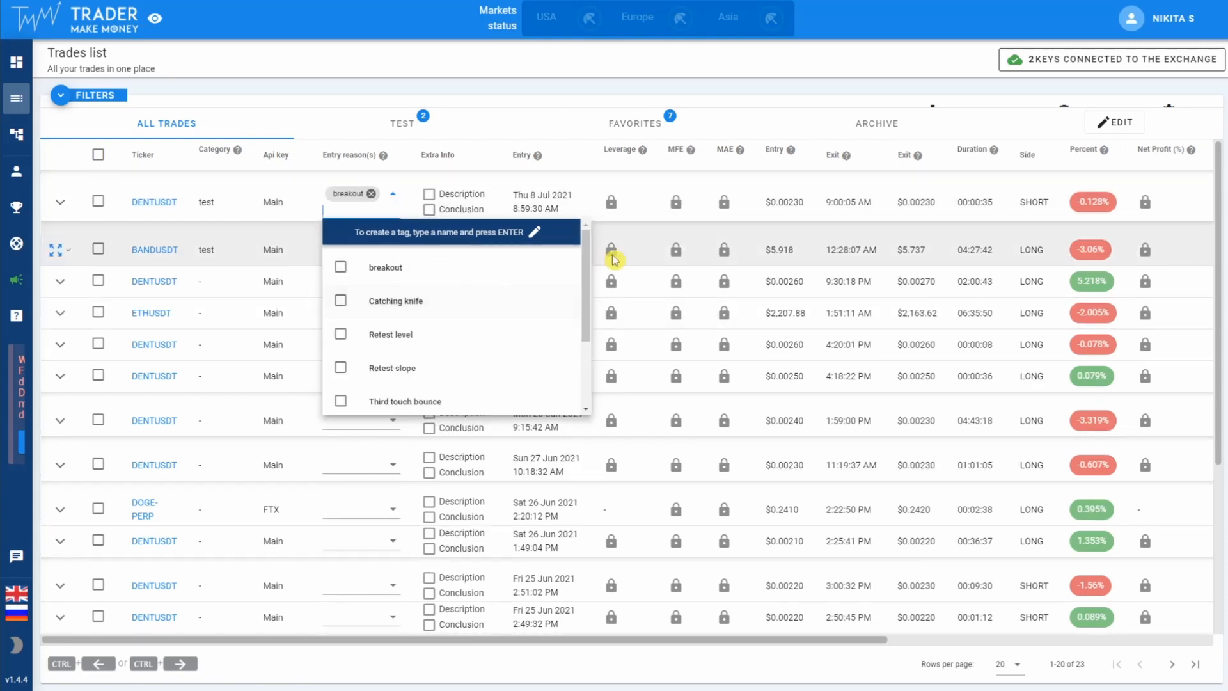
click(635, 263)
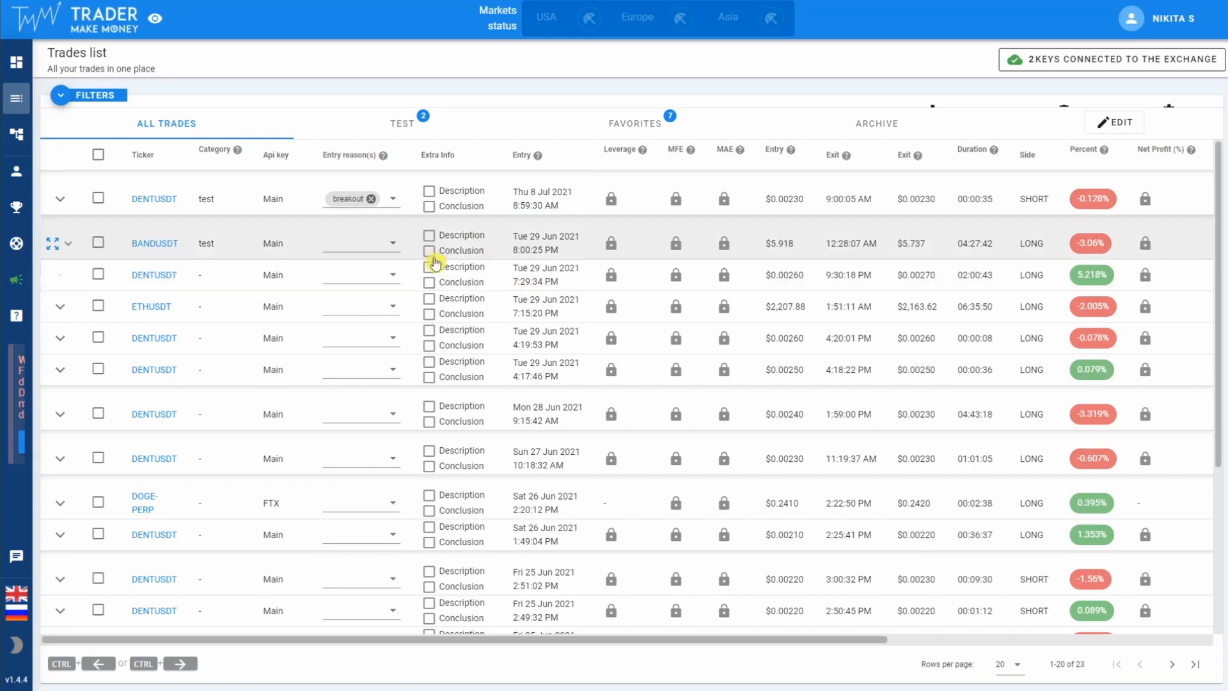
Step: Assign the existing breakout entry reason to the BANDUSDT trade
click(362, 237)
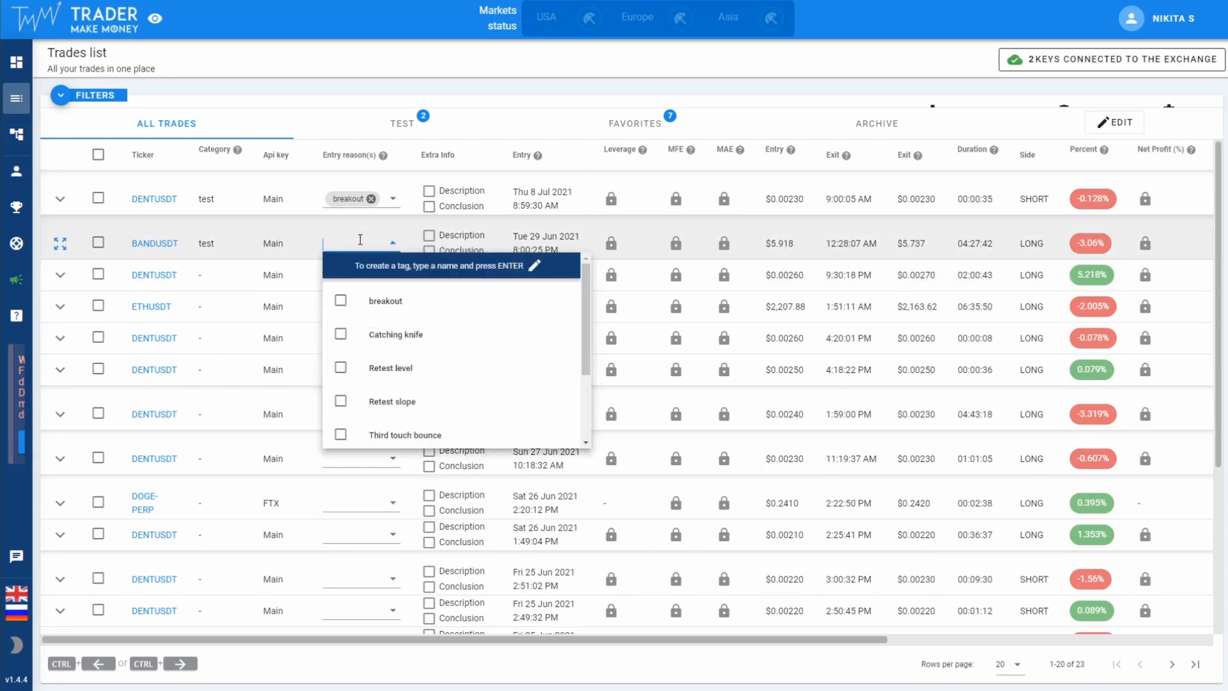
click(378, 308)
click(668, 244)
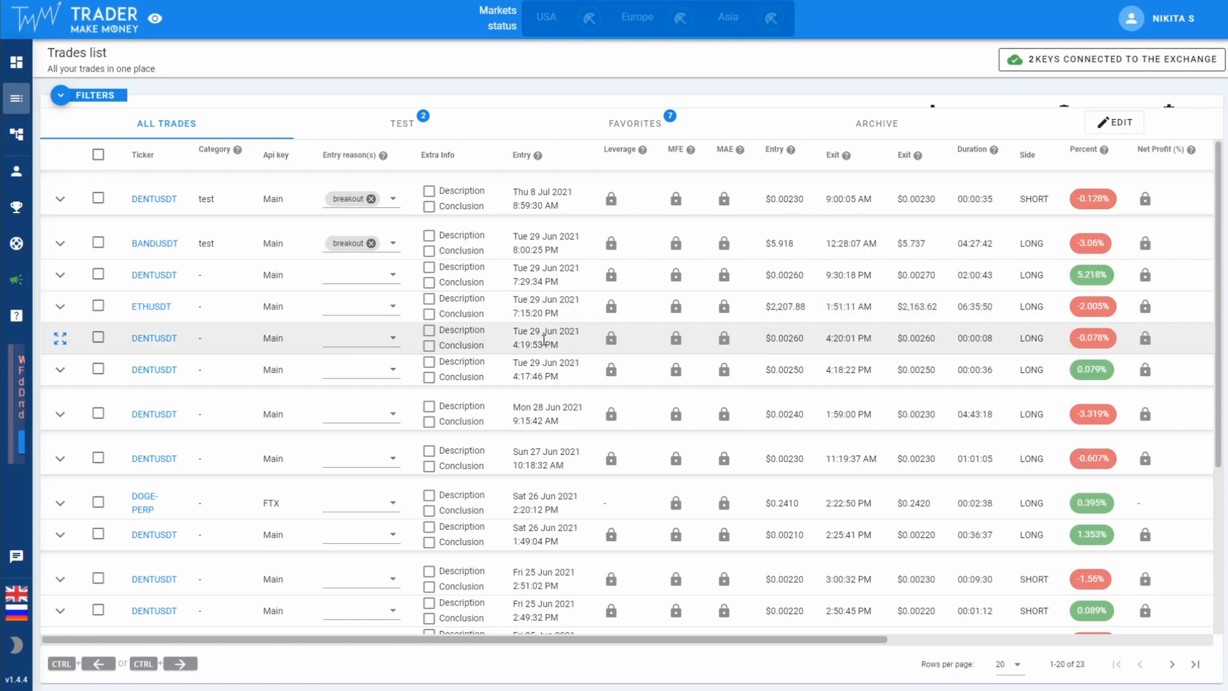
Step: Expand the DENTUSDT trade of 8 Jul 2021, narrow its chart to widen the notes area, and inspect the entry and exit markers
click(60, 199)
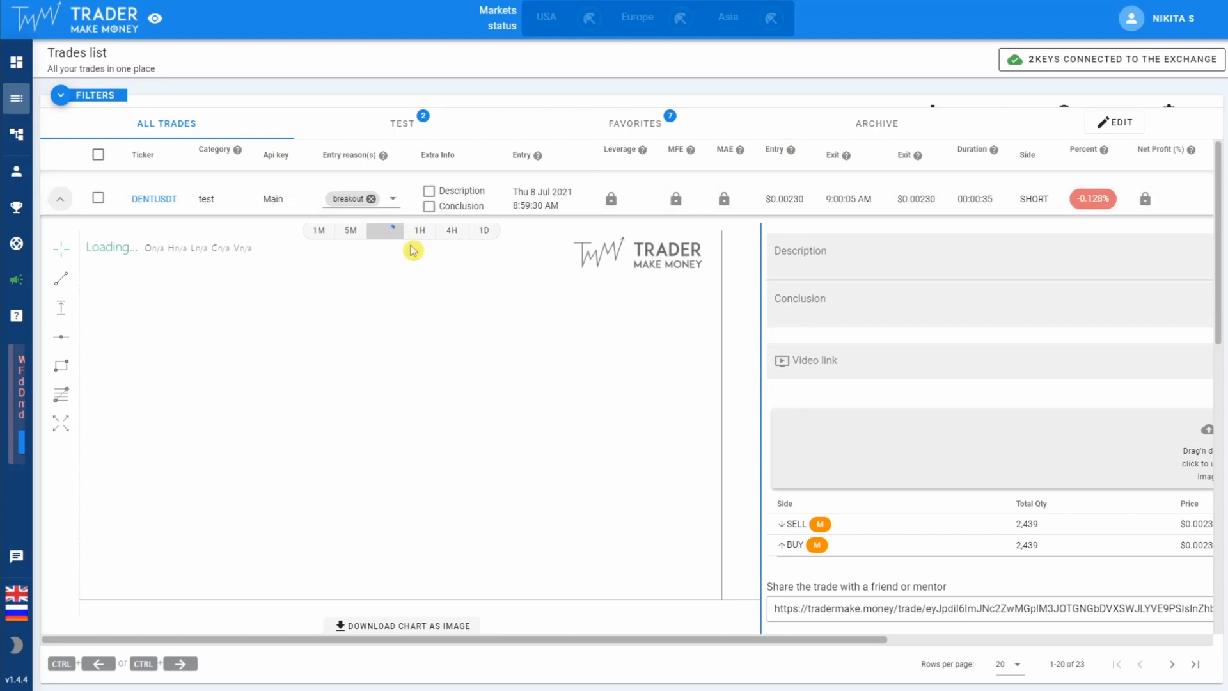
drag(760, 389, 632, 436)
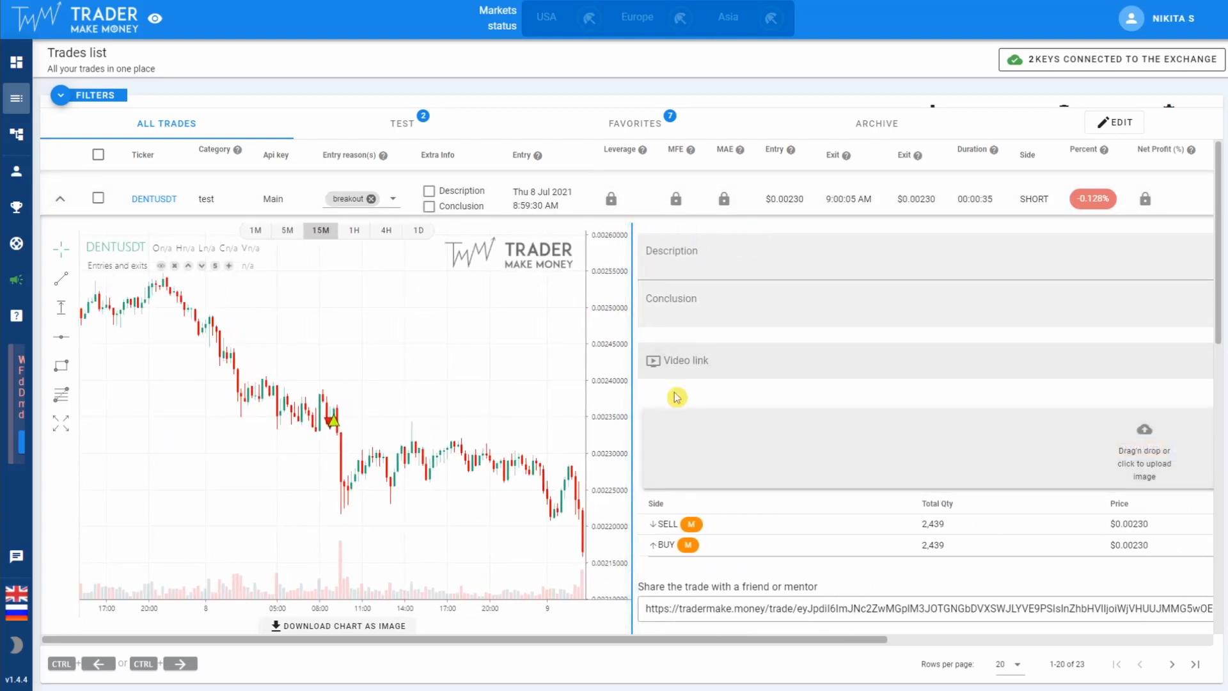
mouse_move(338, 427)
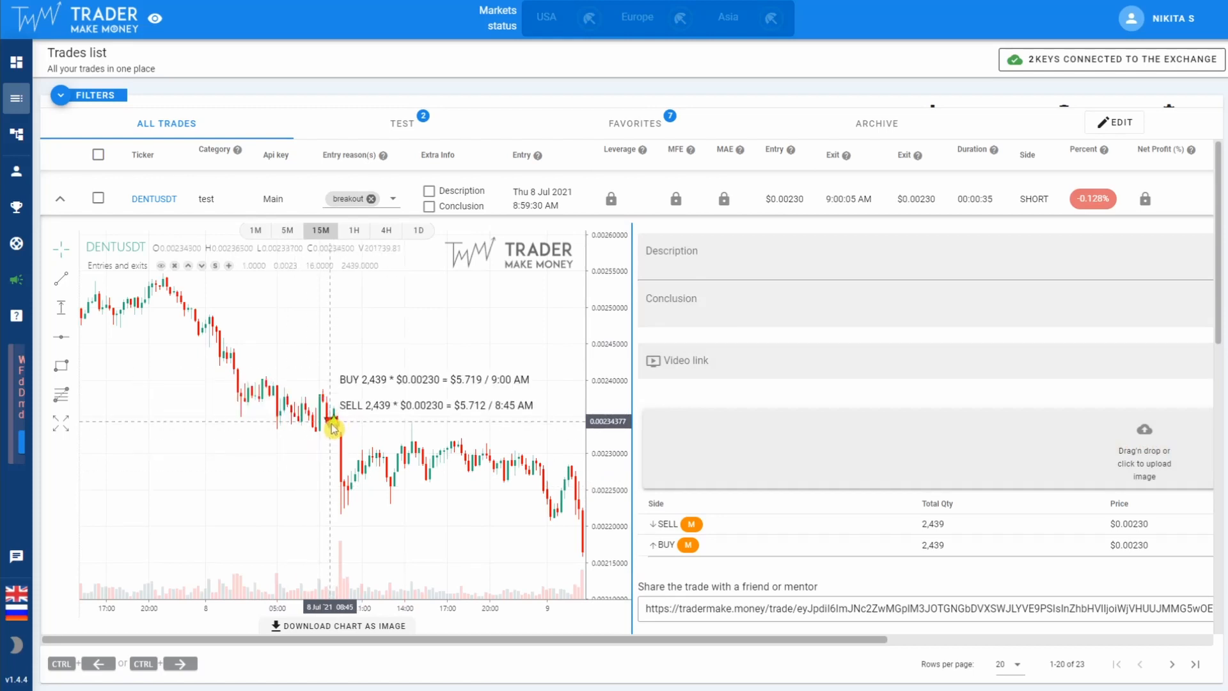
scroll(427, 390, left, 2)
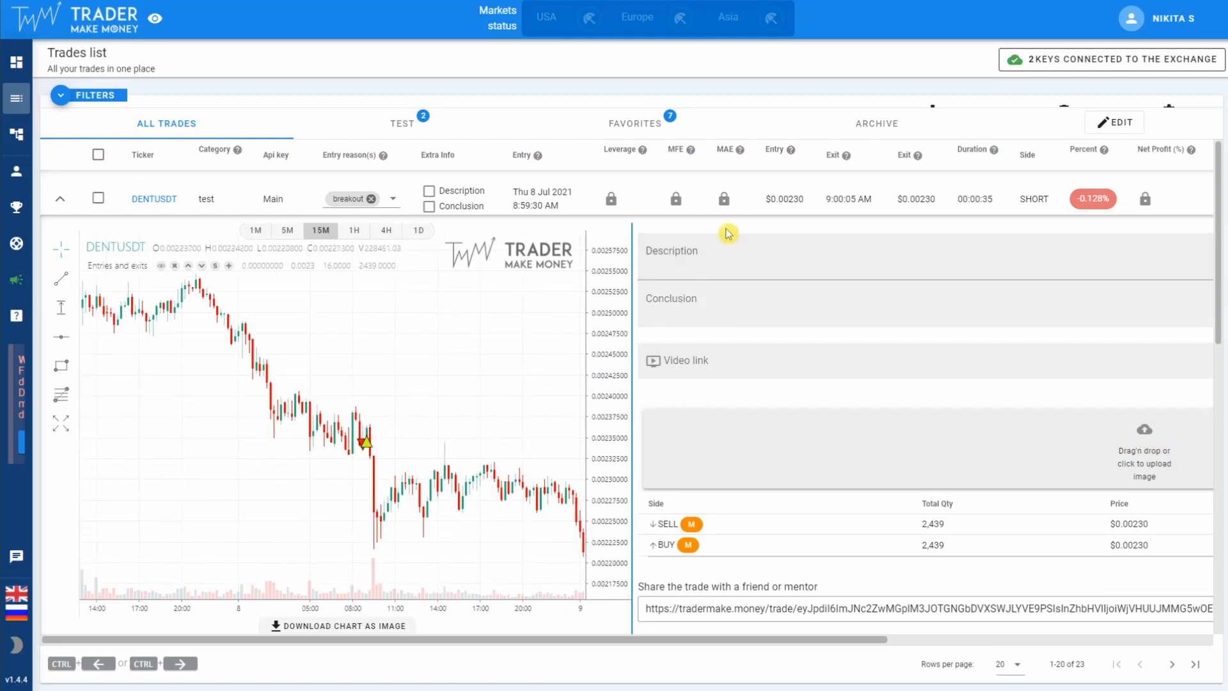
Step: Enter "good" as the description of the expanded DENTUSDT trade
click(728, 260)
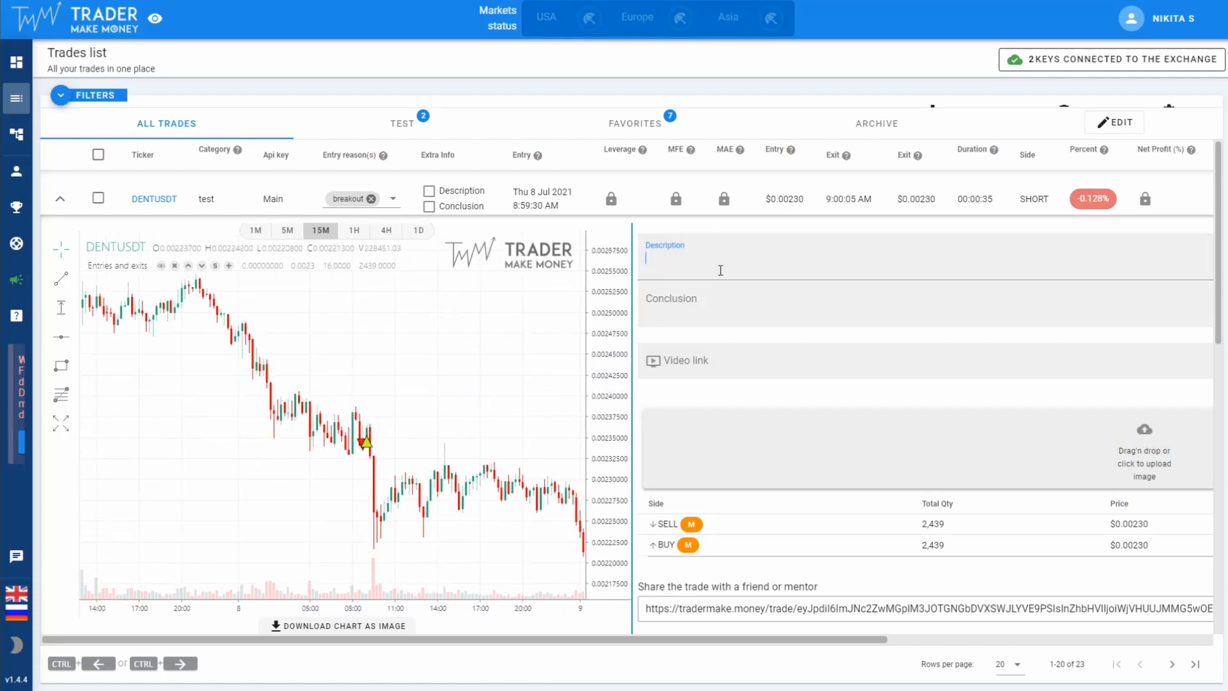
text(good)
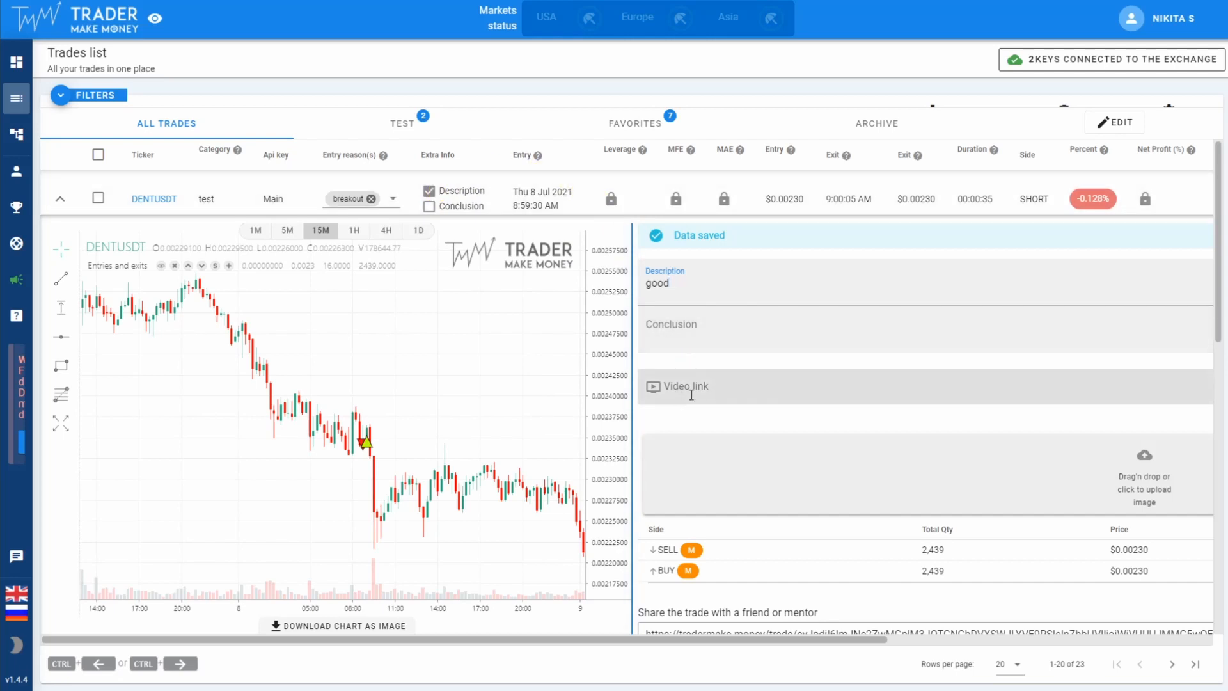
Step: Examine the expanded trade's video link field, image upload area, order executions and sharing link
click(732, 381)
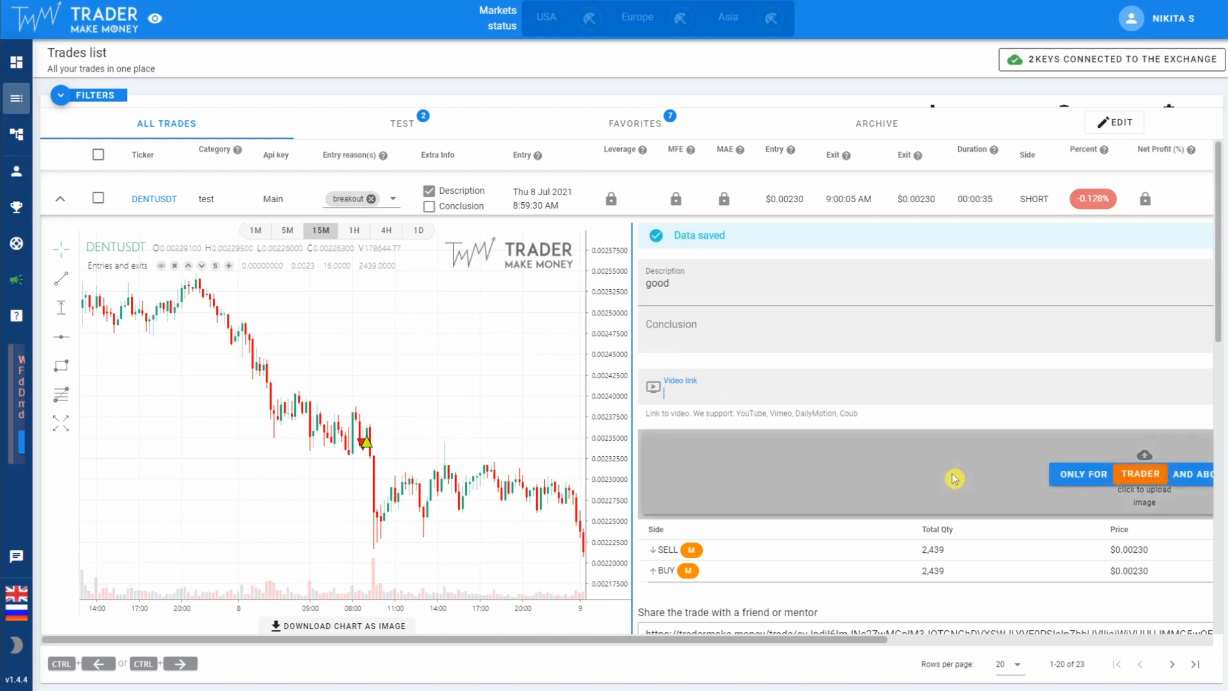
scroll(754, 548, down, 4)
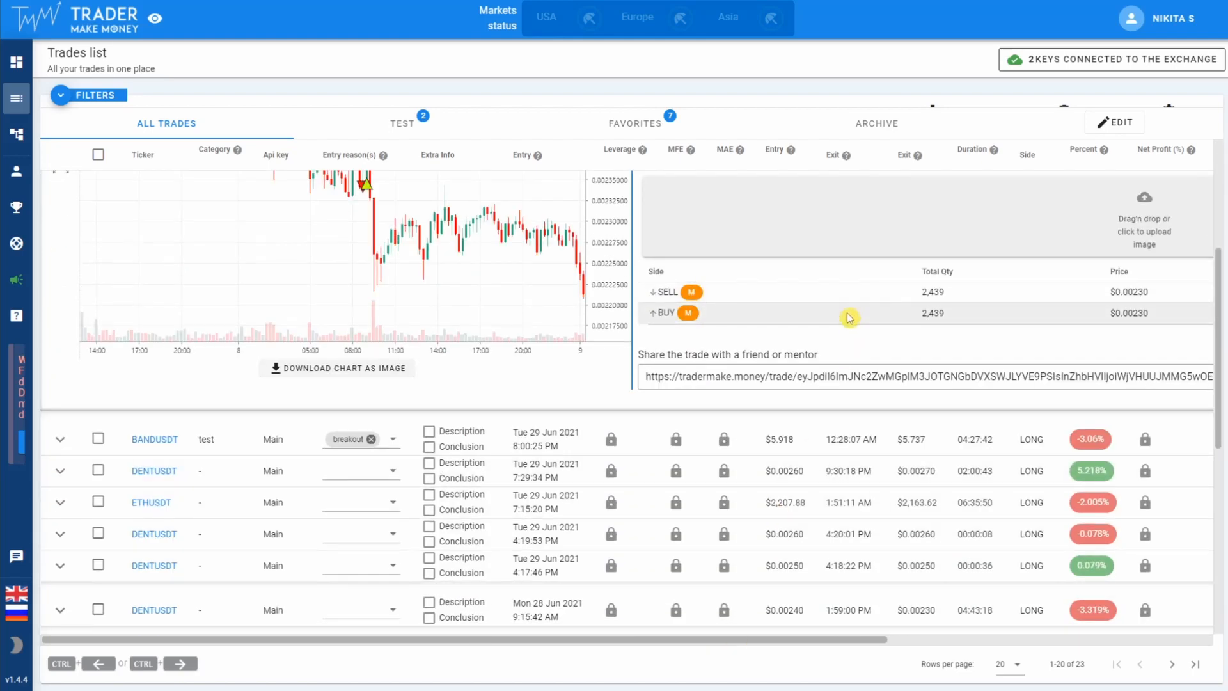
click(805, 375)
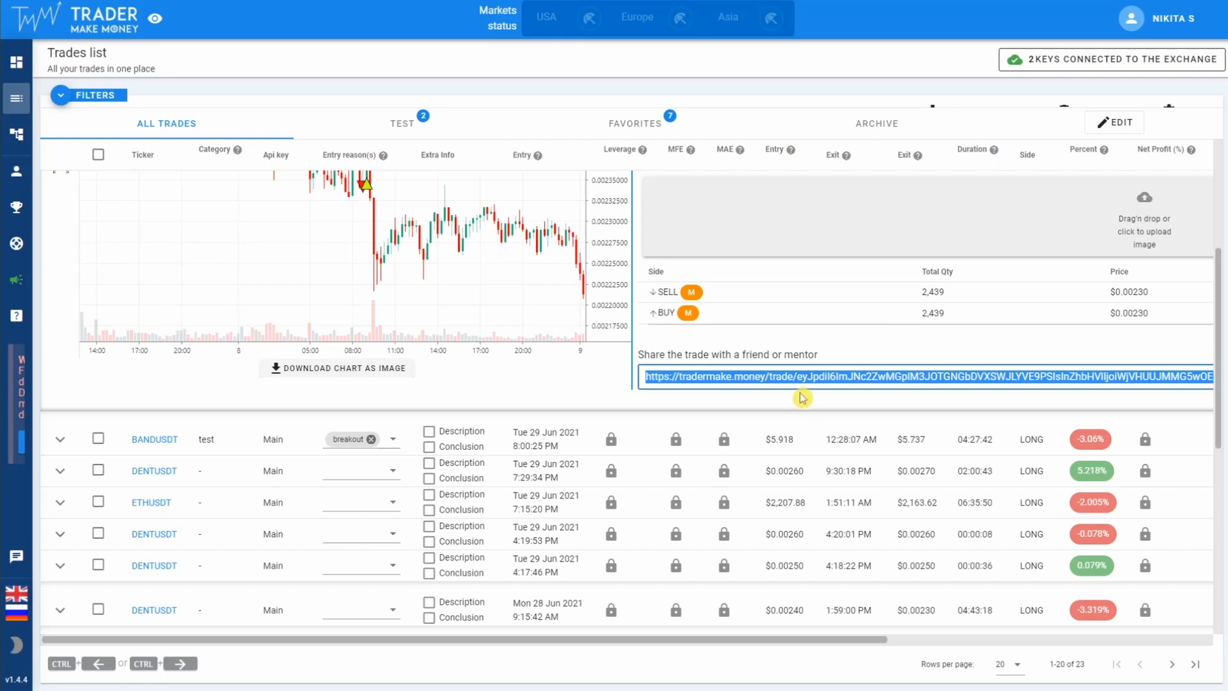
scroll(802, 398, up, 1)
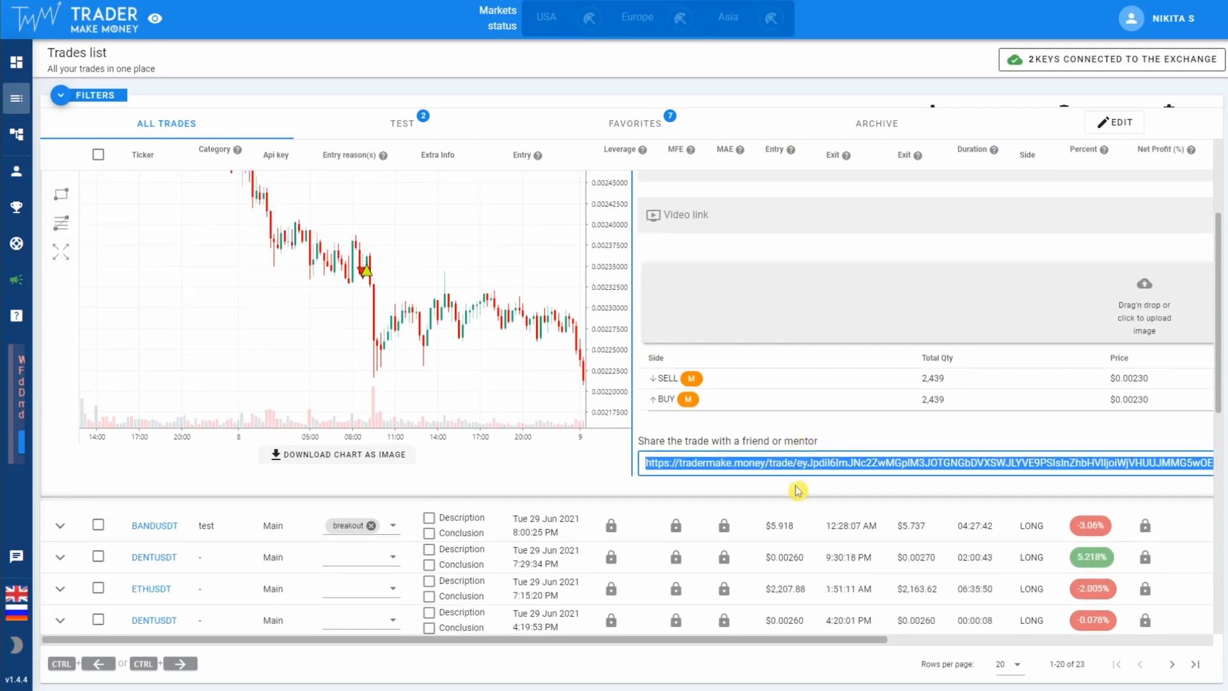
drag(727, 641, 752, 632)
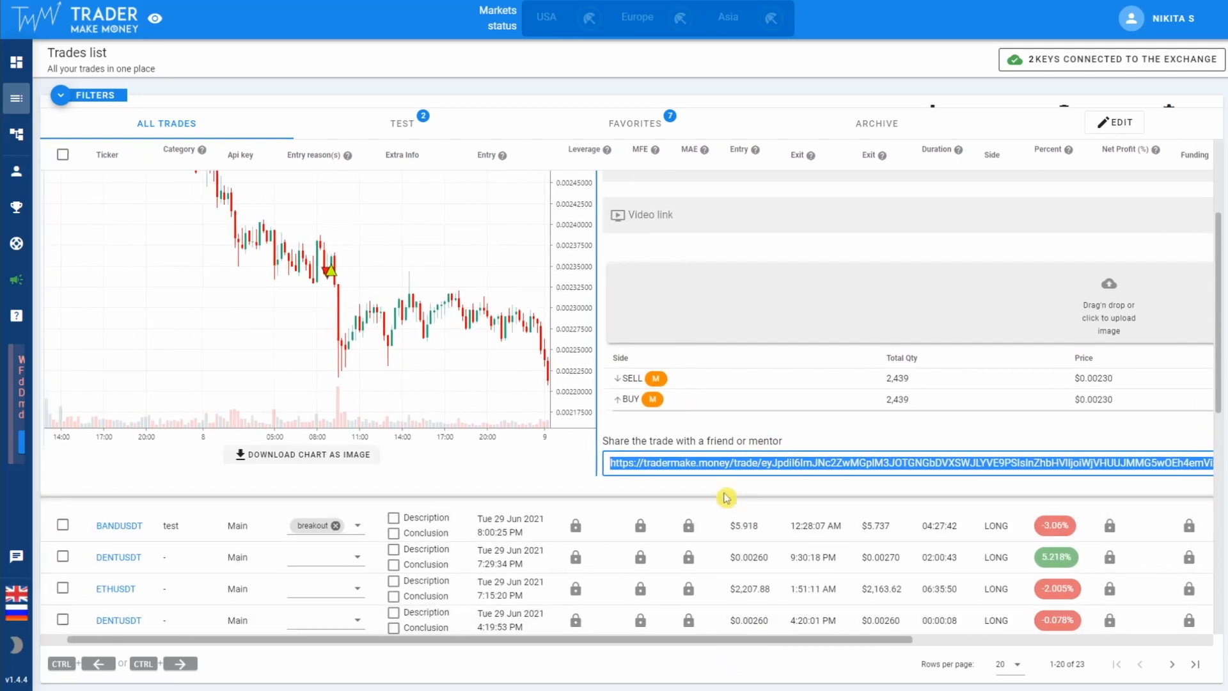
click(721, 484)
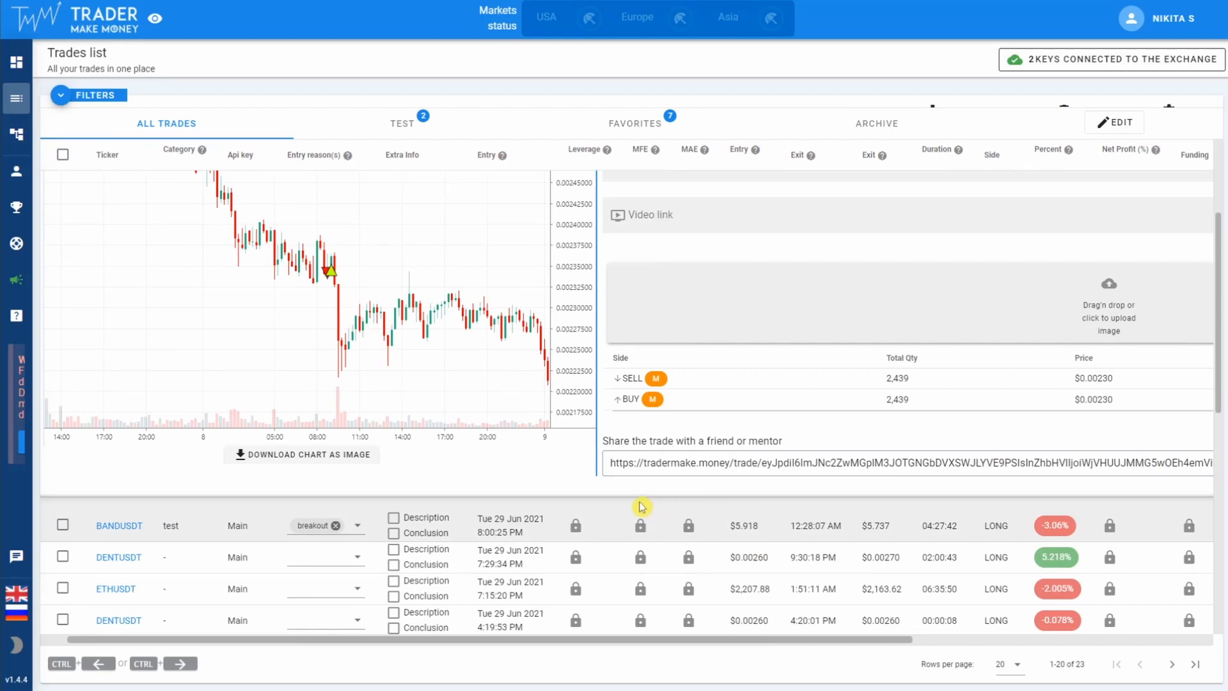
drag(580, 640, 489, 617)
scroll(644, 513, up, 3)
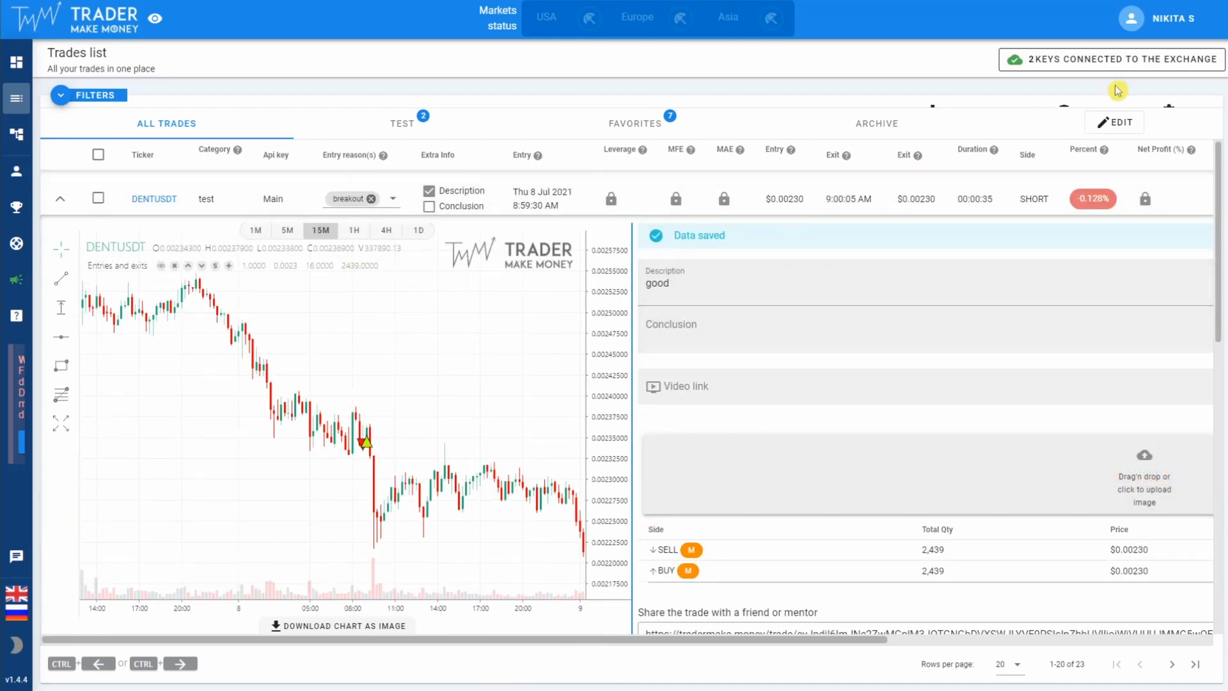
Step: Show the filters, open the trades table setup, and remove the Api key and Category columns from the selected columns
click(896, 101)
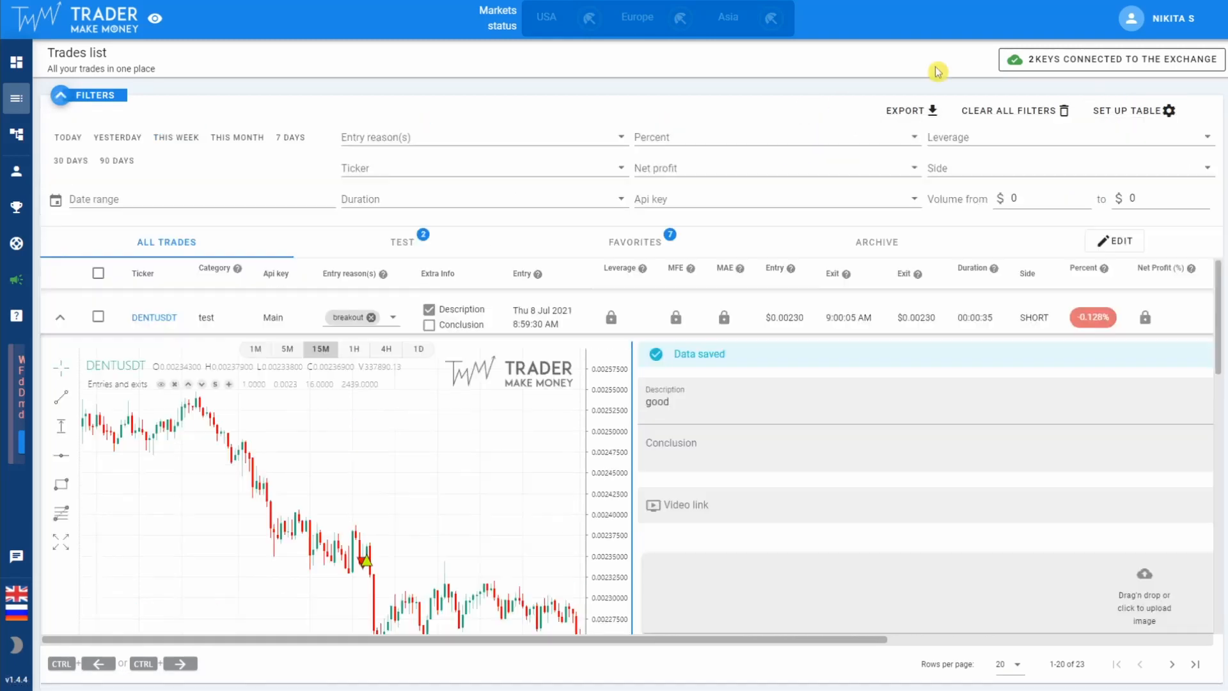
click(1124, 110)
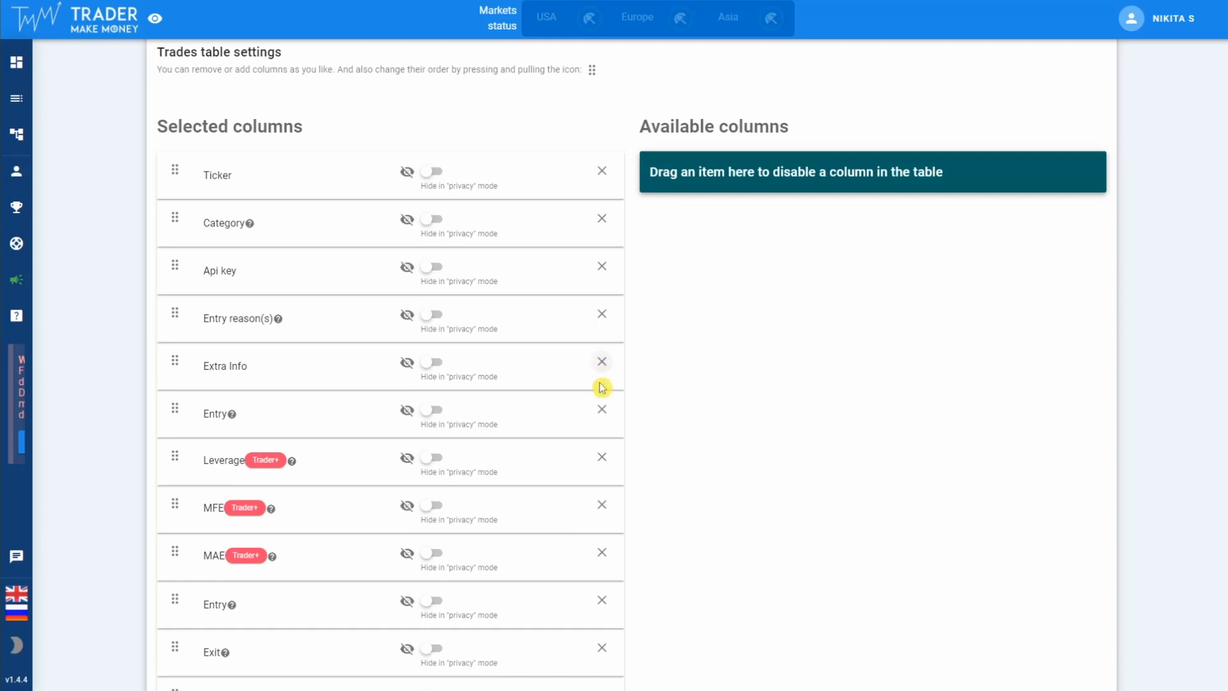
click(602, 266)
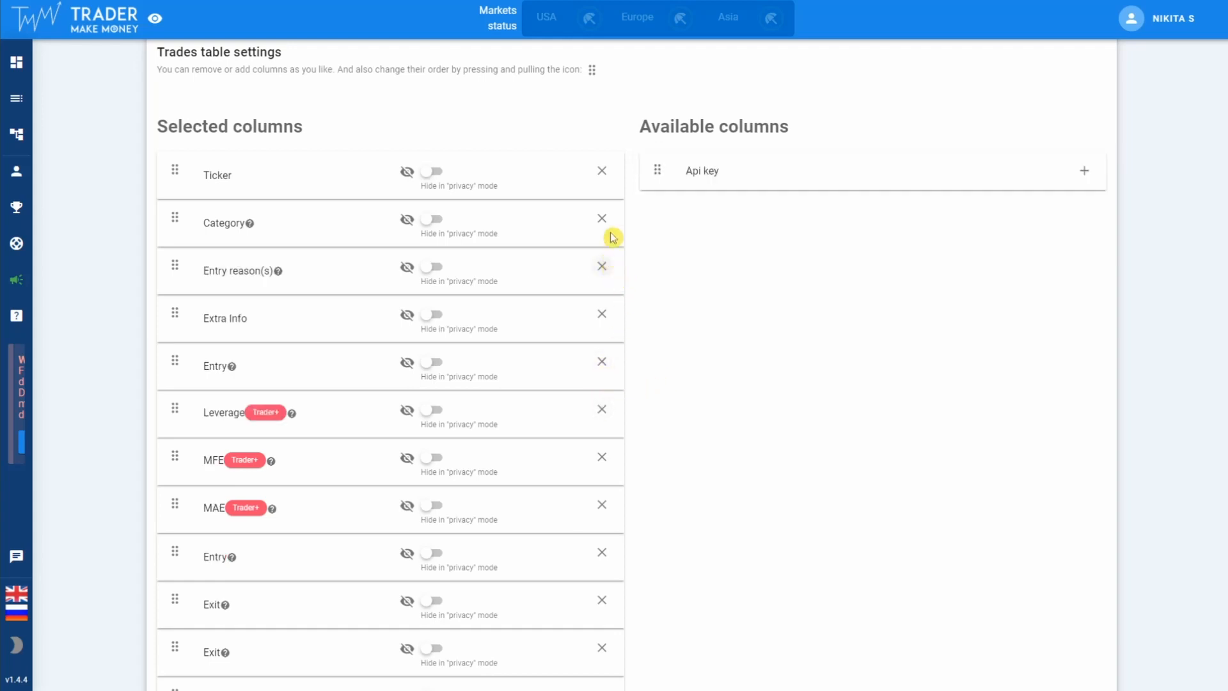
click(602, 220)
Step: Move the entry price column directly below the entry time column and make the exit time column an available, unselected column
scroll(606, 414, down, 1)
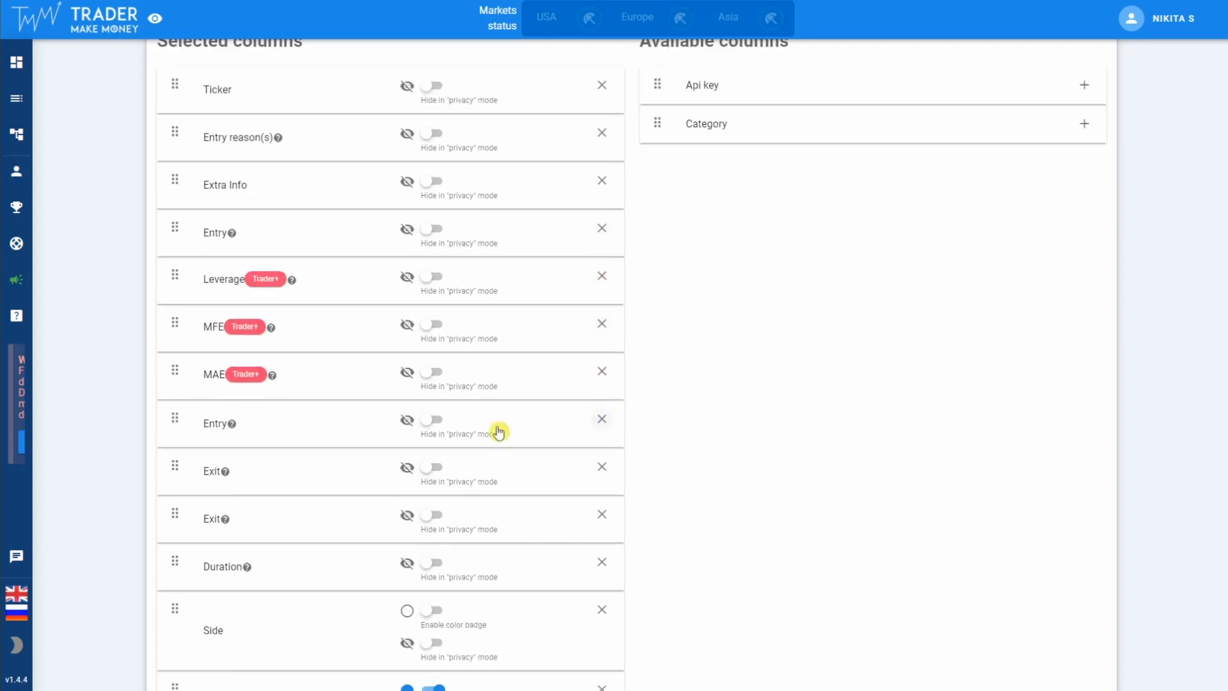
drag(174, 415, 704, 186)
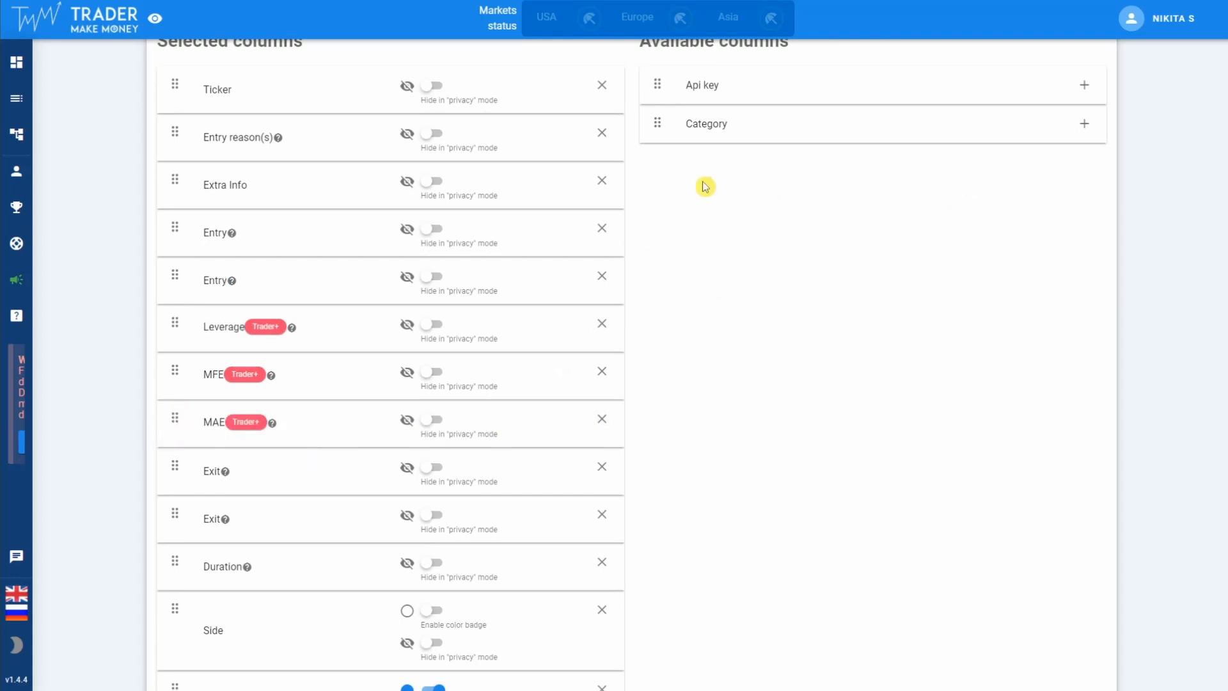
drag(168, 478, 665, 160)
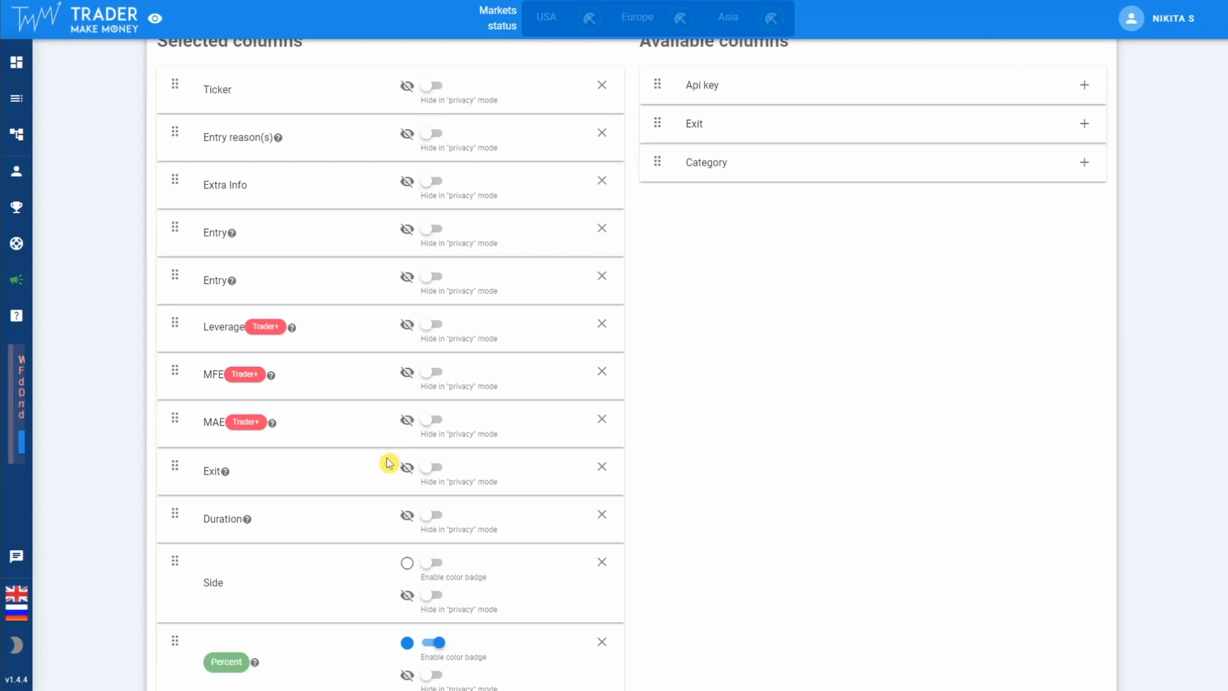
Step: Enable the color badge for the Side column
scroll(384, 461, down, 3)
click(435, 403)
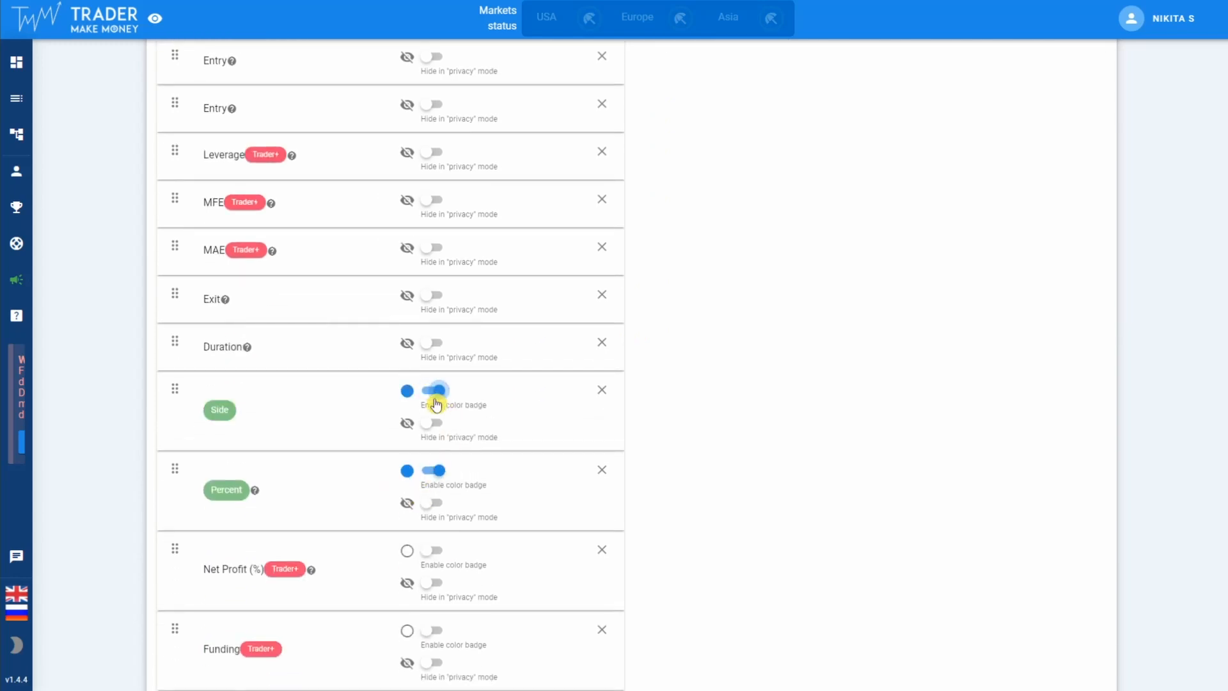
scroll(410, 496, down, 2)
Step: Set the Entry reason(s), Extra Info and entry time columns to be hidden in "privacy" mode
scroll(414, 491, up, 7)
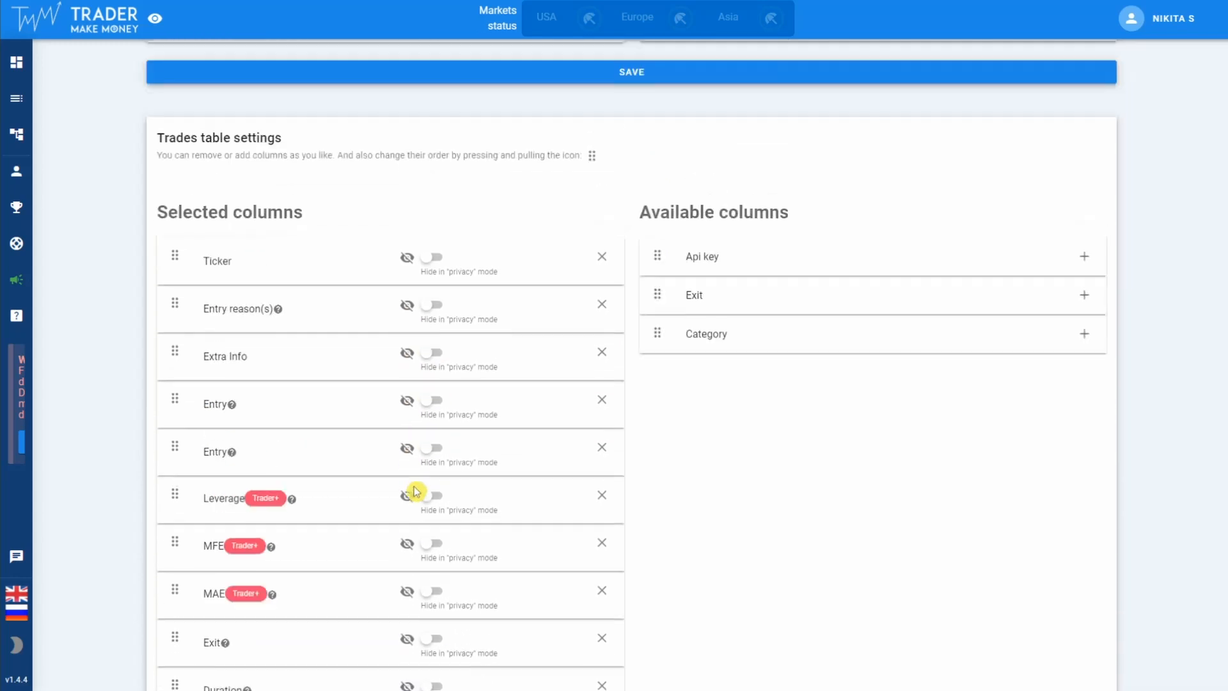
click(434, 312)
click(426, 352)
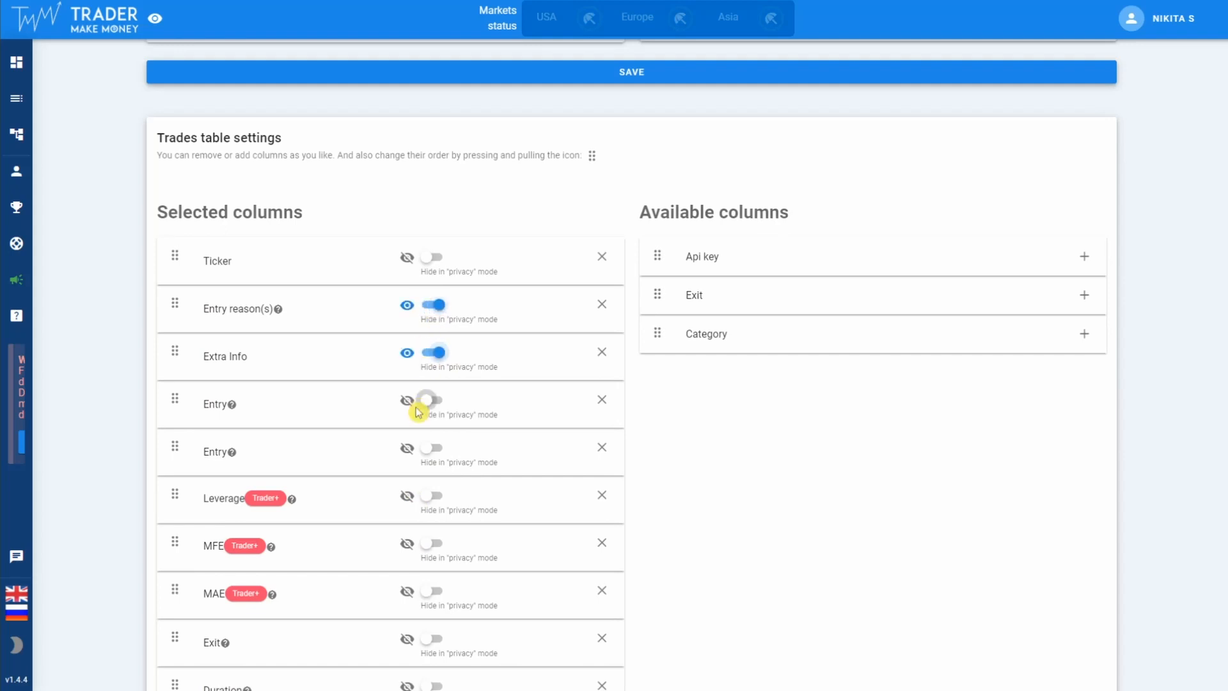
click(426, 400)
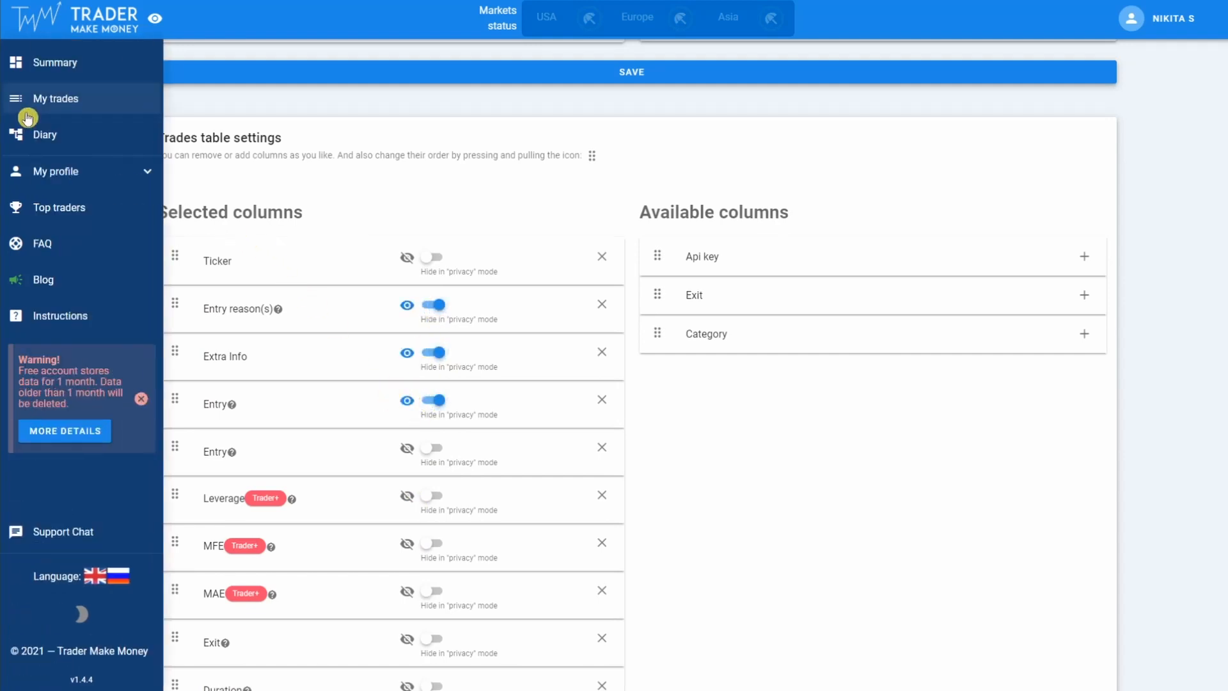
Step: Return to the list of trades, turn on privacy mode and collapse the filters
click(29, 116)
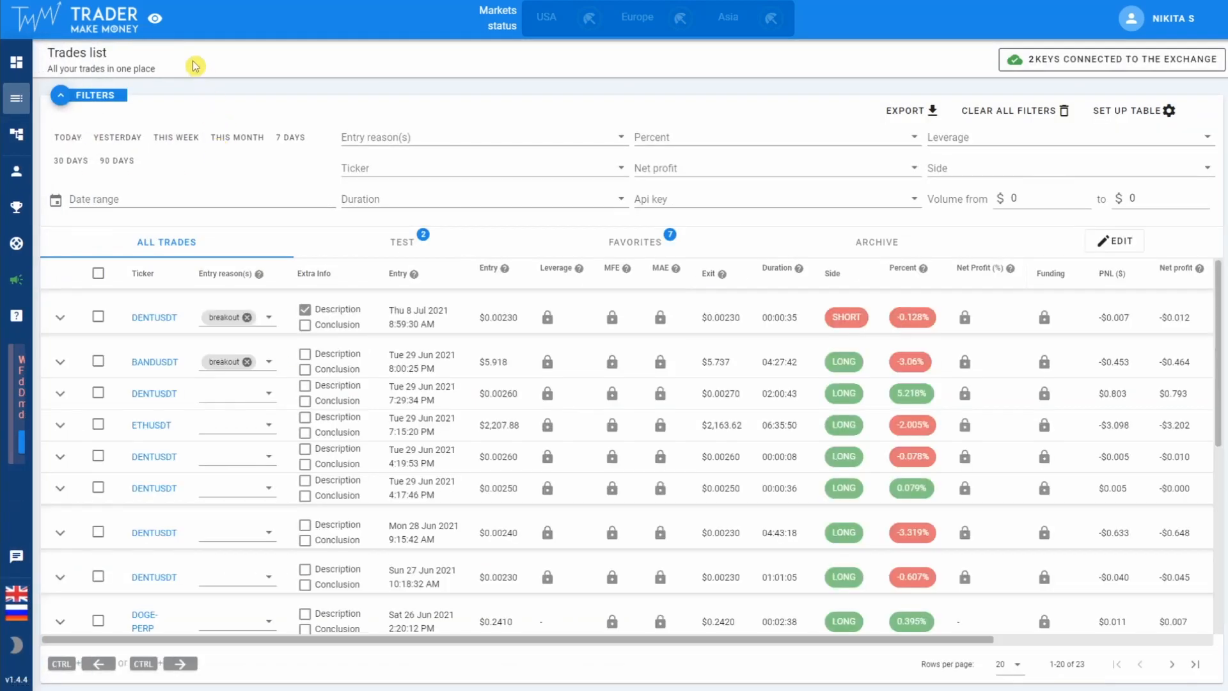
click(157, 25)
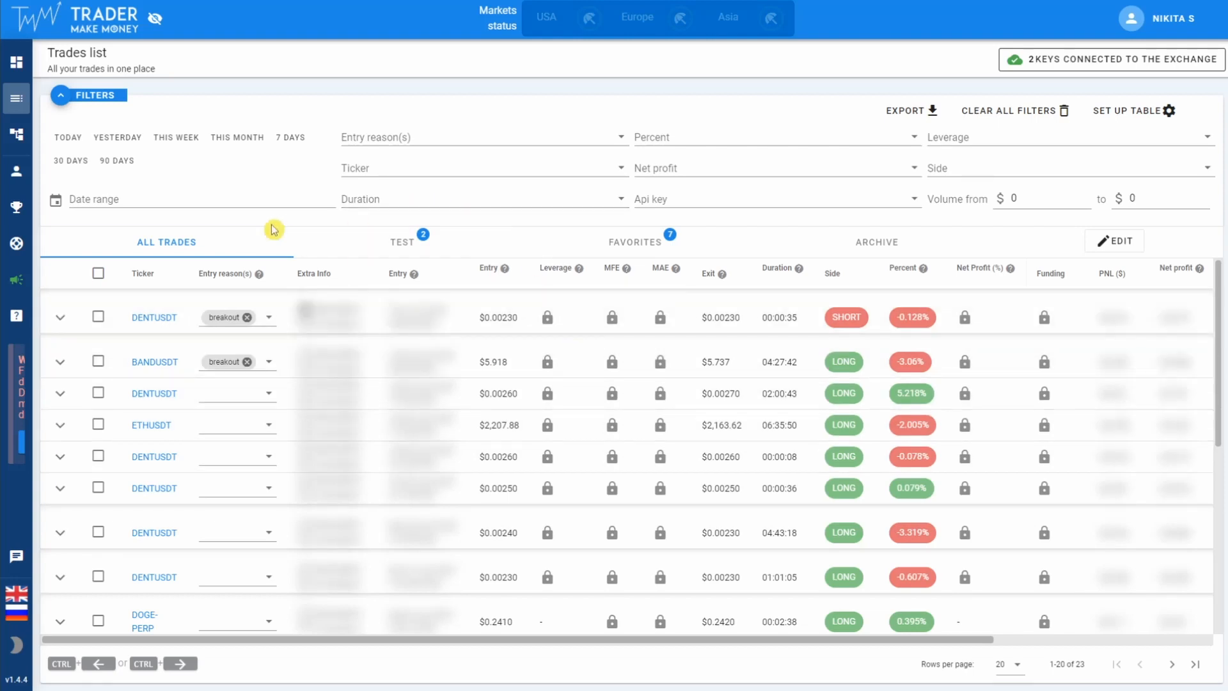
click(115, 96)
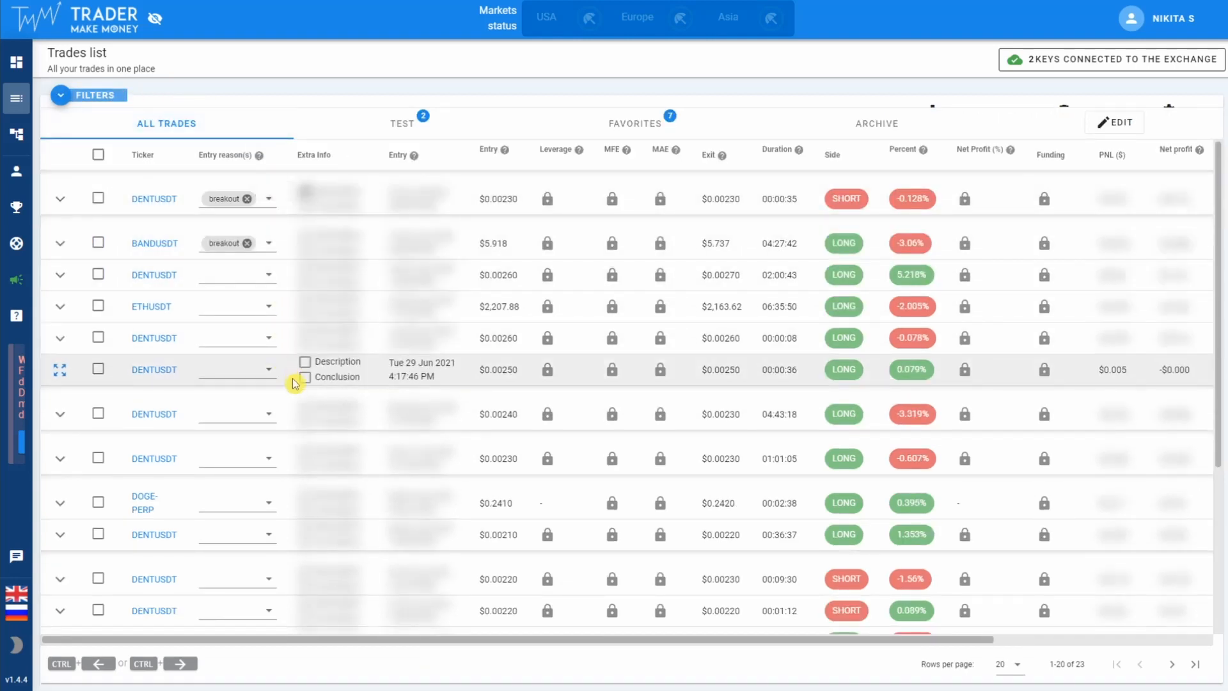